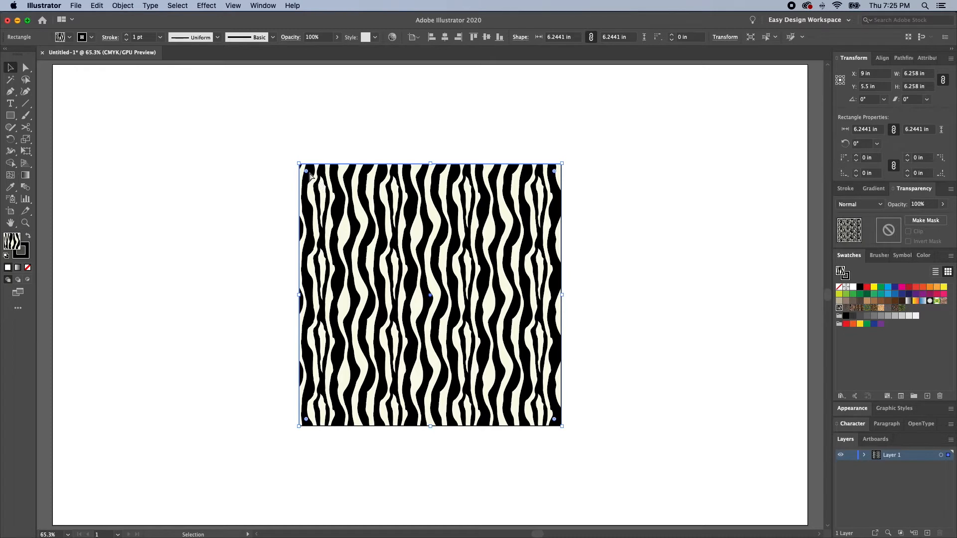
- Round all corners of the zebra-patterned square to a radius of about 0.63 in
{"action": "key", "text": "a"}
{"action": "mouse_move", "coordinate": [317, 183]}
{"action": "left_mouse_down"}
{"action": "mouse_move", "coordinate": [346, 201]}
{"action": "mouse_move", "coordinate": [327, 185]}
{"action": "left_mouse_up"}
- Preview a uniform 150% scale of the rounded square using the Scale tool's settings
{"action": "double_click", "coordinate": [26, 141]}
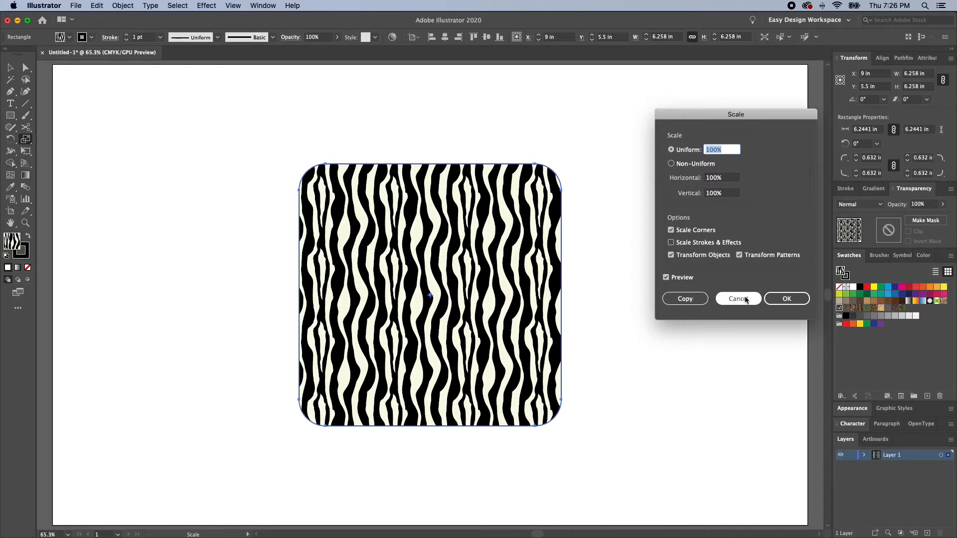
{"action": "left_click", "coordinate": [666, 280]}
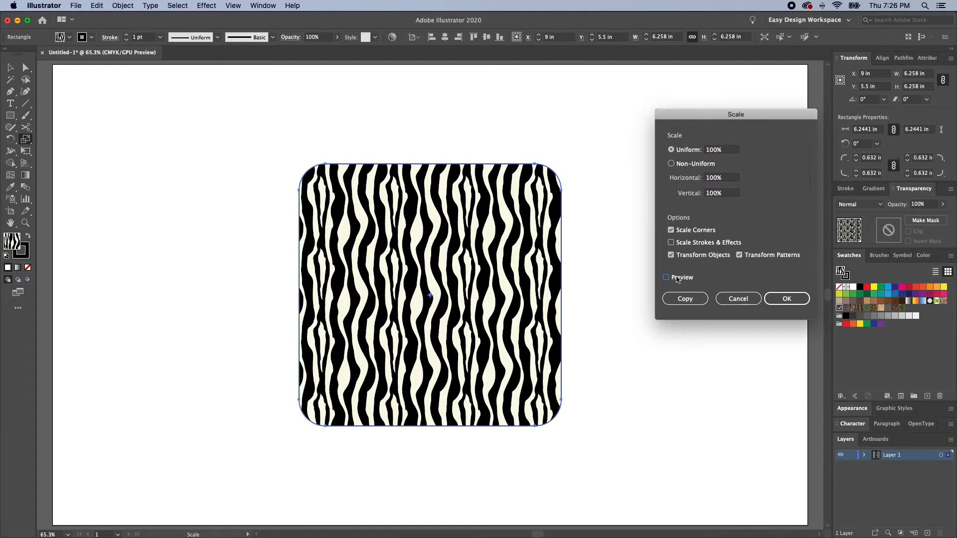
{"action": "left_click", "coordinate": [713, 151]}
{"action": "double_click", "coordinate": [711, 148]}
{"action": "left_click", "coordinate": [712, 148]}
{"action": "key", "text": "Tab"}
{"action": "left_click", "coordinate": [665, 277]}
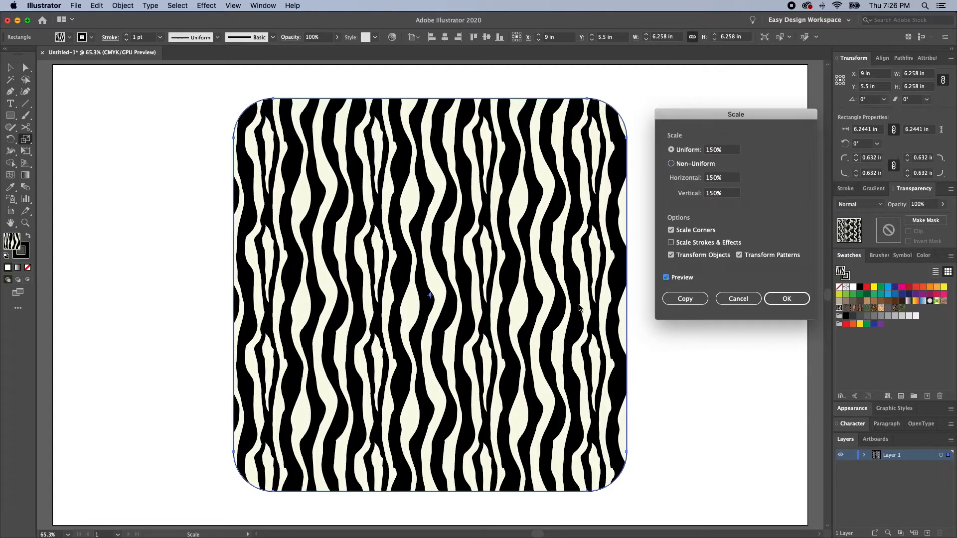
- Compare the 150% preview with Scale Corners and Scale Strokes & Effects each toggled
{"action": "left_click", "coordinate": [670, 230]}
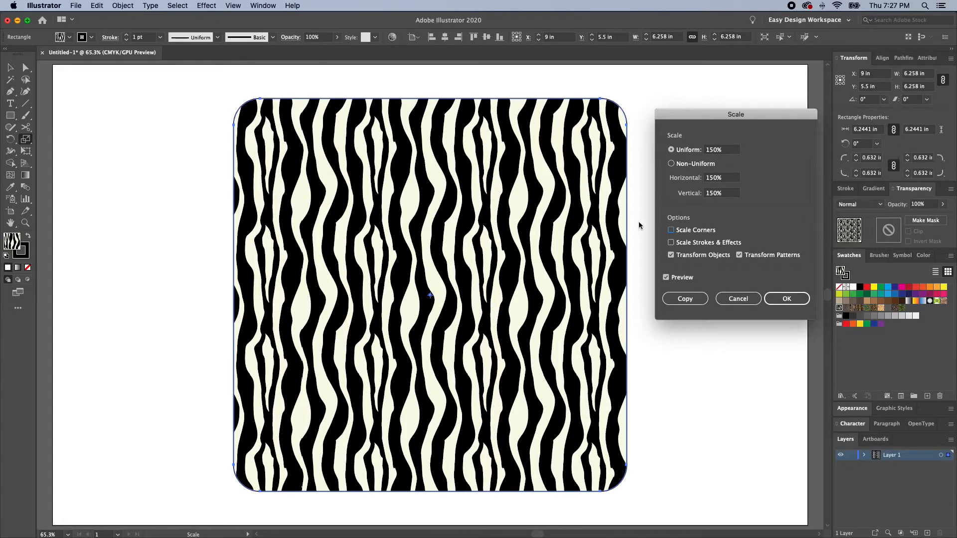
{"action": "left_click", "coordinate": [671, 231]}
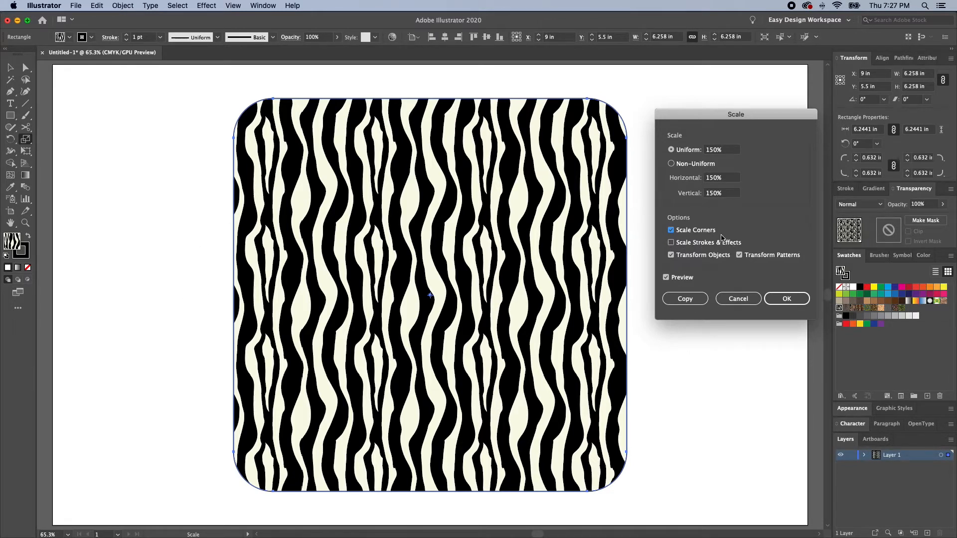
{"action": "left_click", "coordinate": [672, 243]}
{"action": "left_click", "coordinate": [670, 244]}
- Compare the 150% preview with Transform Objects and Transform Patterns each switched off and on, and cancel the scaling
{"action": "left_click", "coordinate": [671, 255]}
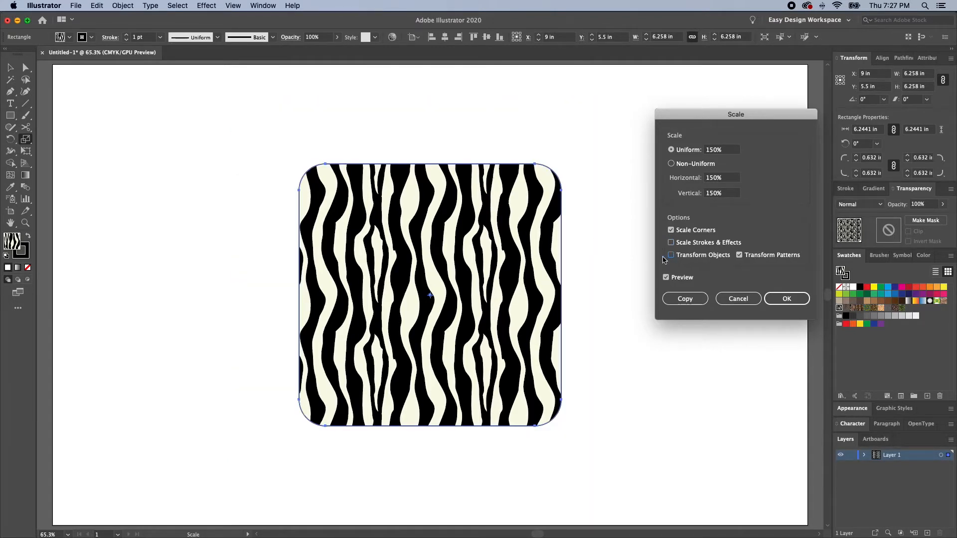
{"action": "left_click", "coordinate": [740, 256]}
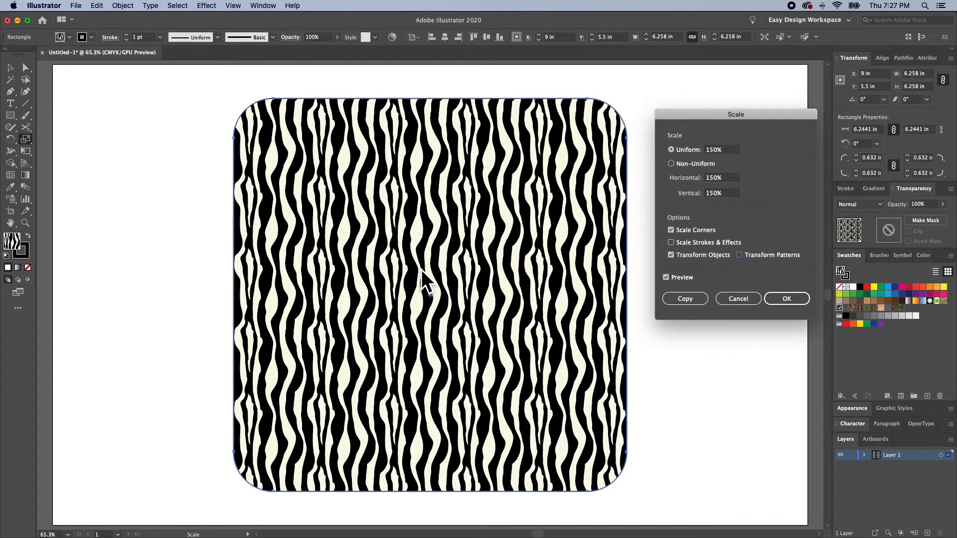
{"action": "left_click", "coordinate": [739, 256]}
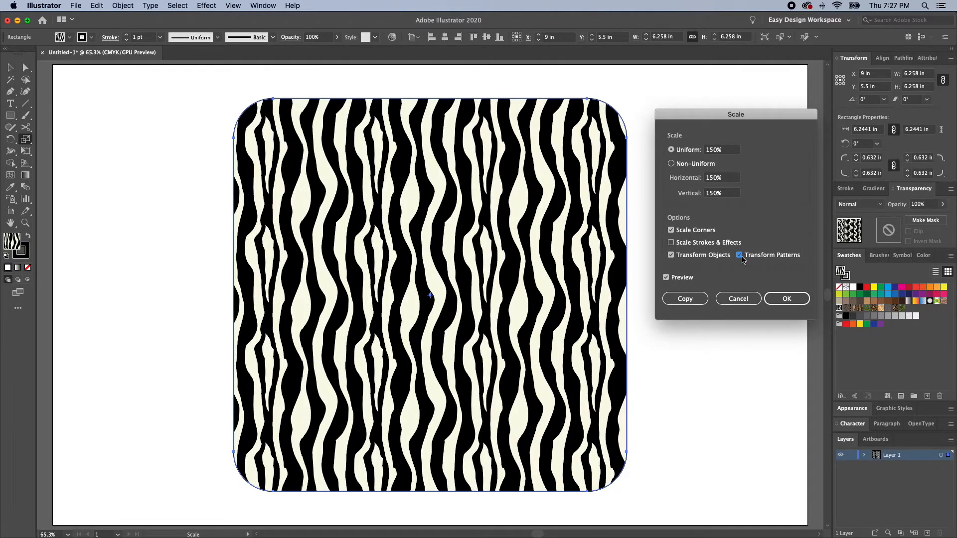
{"action": "left_click", "coordinate": [740, 255]}
{"action": "left_click", "coordinate": [740, 256]}
{"action": "key", "text": "Escape"}
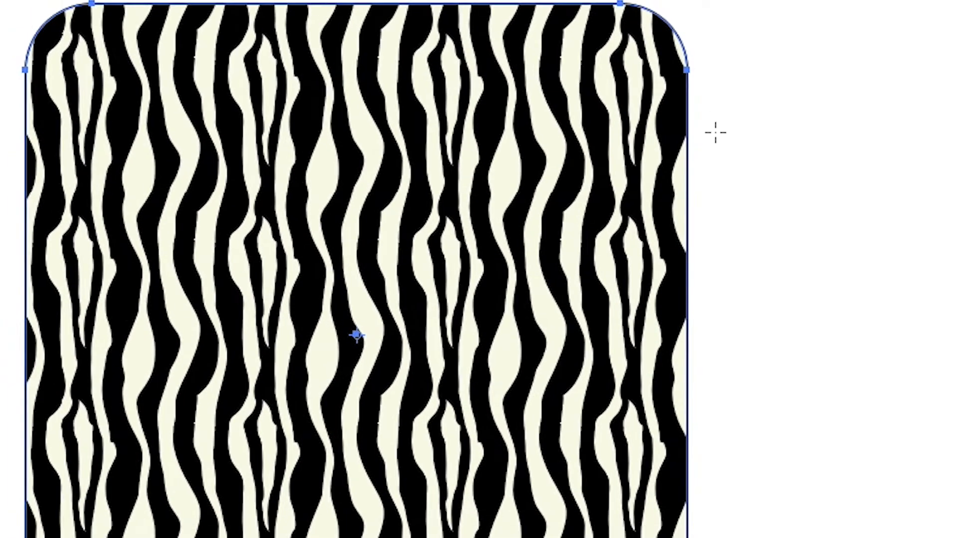
- Scale the rounded square proportionally about its centre to about 7.16 in wide and high
{"action": "left_click_drag", "start_coordinate": [572, 215], "coordinate": [607, 200]}
{"action": "mouse_move", "coordinate": [654, 173]}
{"action": "left_mouse_down"}
{"action": "mouse_move", "coordinate": [601, 185]}
{"action": "mouse_move", "coordinate": [650, 170]}
{"action": "mouse_move", "coordinate": [508, 242]}
{"action": "mouse_move", "coordinate": [654, 167]}
{"action": "left_mouse_up"}
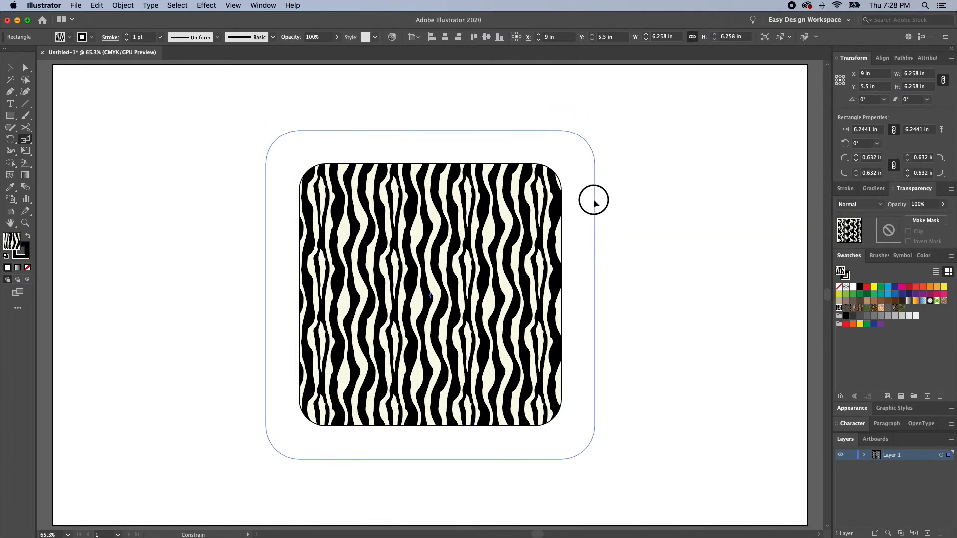
{"action": "left_click_drag", "start_coordinate": [640, 177], "coordinate": [580, 210]}
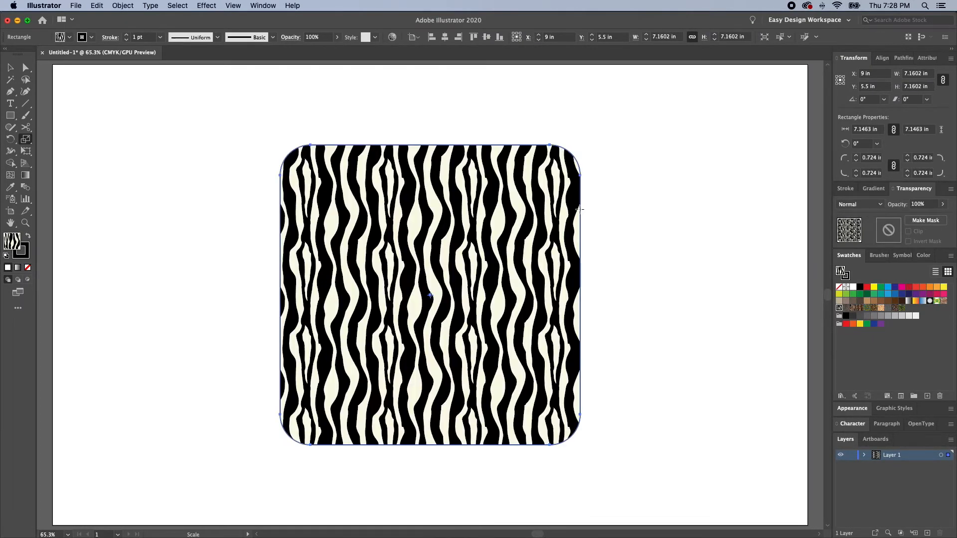
- Check the last scale factor in the Scale settings, and scale the rounded square freehand to about 3.29 by 3.46 in
{"action": "double_click", "coordinate": [22, 141]}
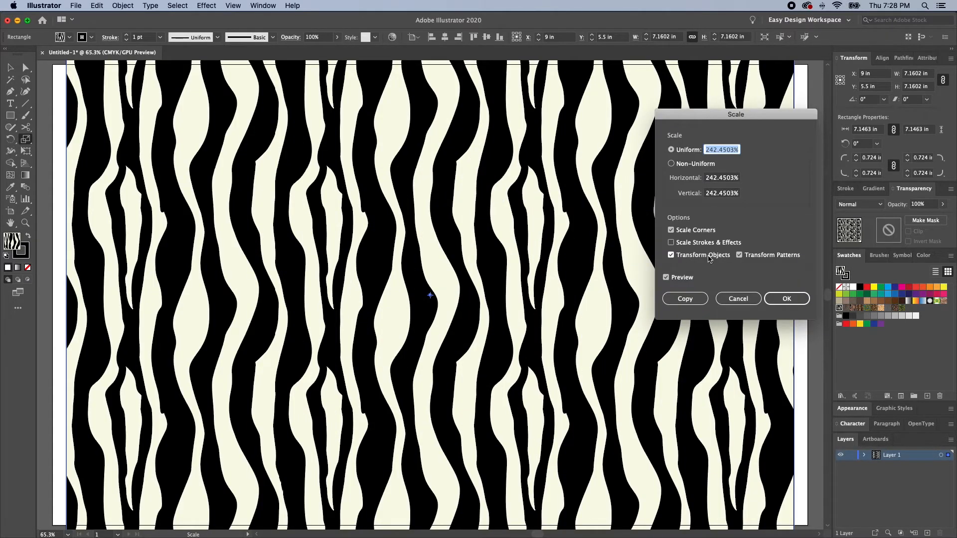
{"action": "left_click", "coordinate": [739, 298]}
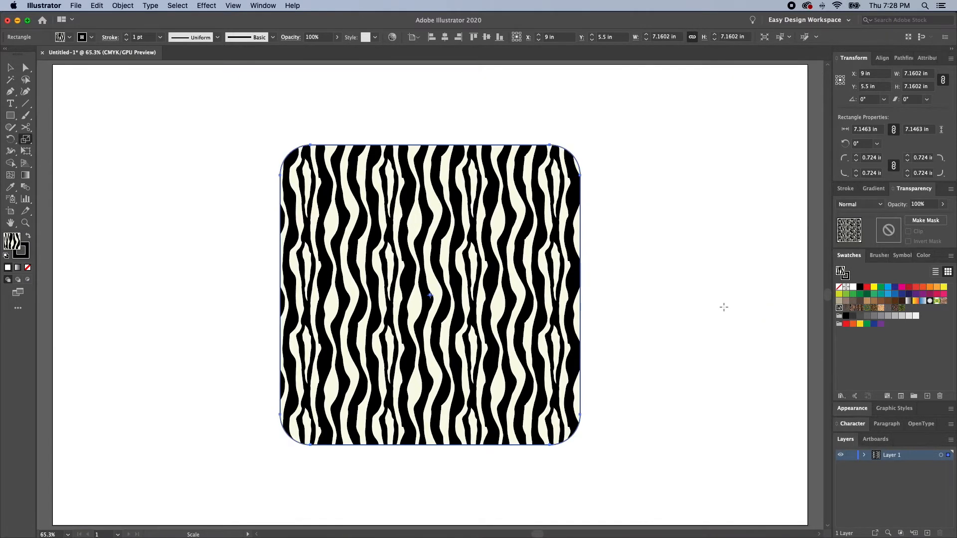
{"action": "left_click_drag", "start_coordinate": [603, 248], "coordinate": [569, 296]}
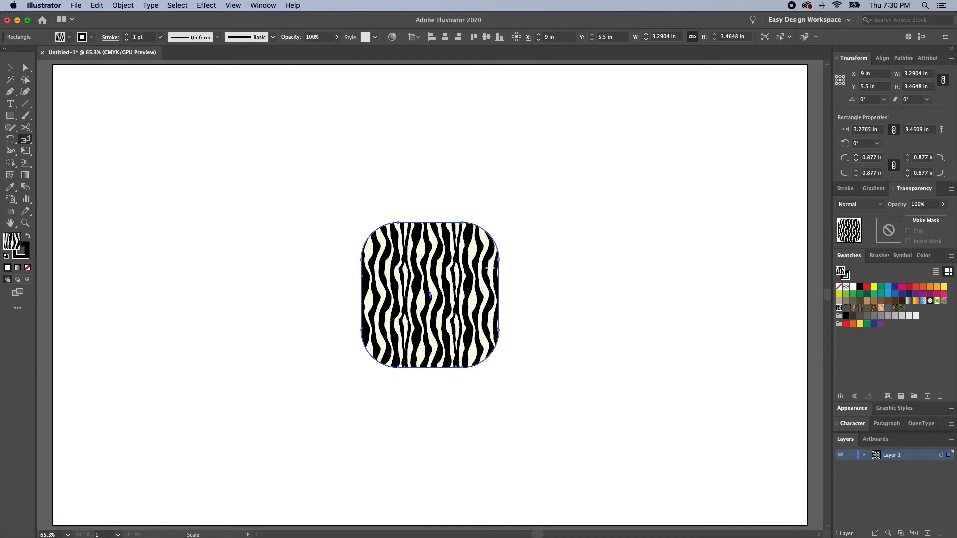
- Scale a copy of the rounded square to about 8.16 by 8.59 in, filled with CMYK Red and placed behind the original
{"action": "left_click_drag", "start_coordinate": [526, 283], "coordinate": [567, 261]}
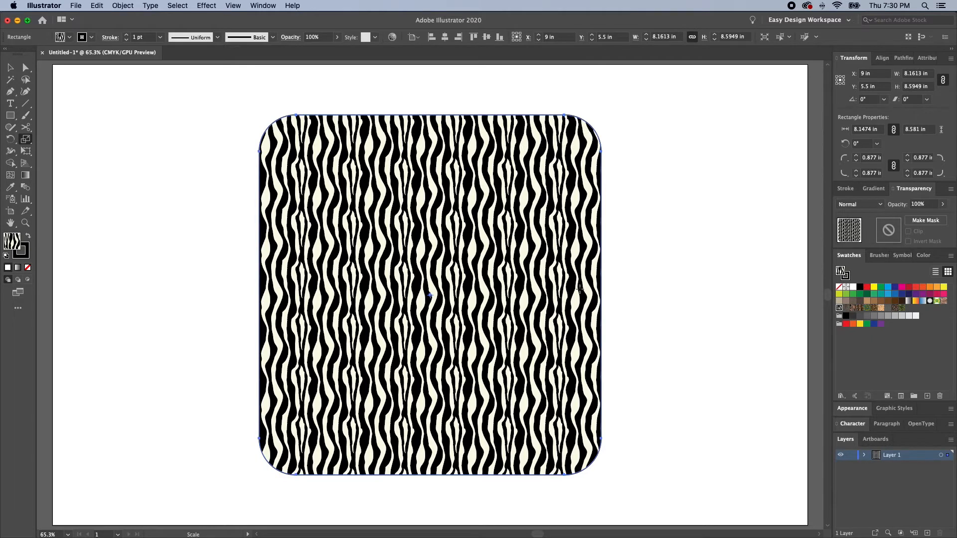
{"action": "left_click", "coordinate": [868, 288]}
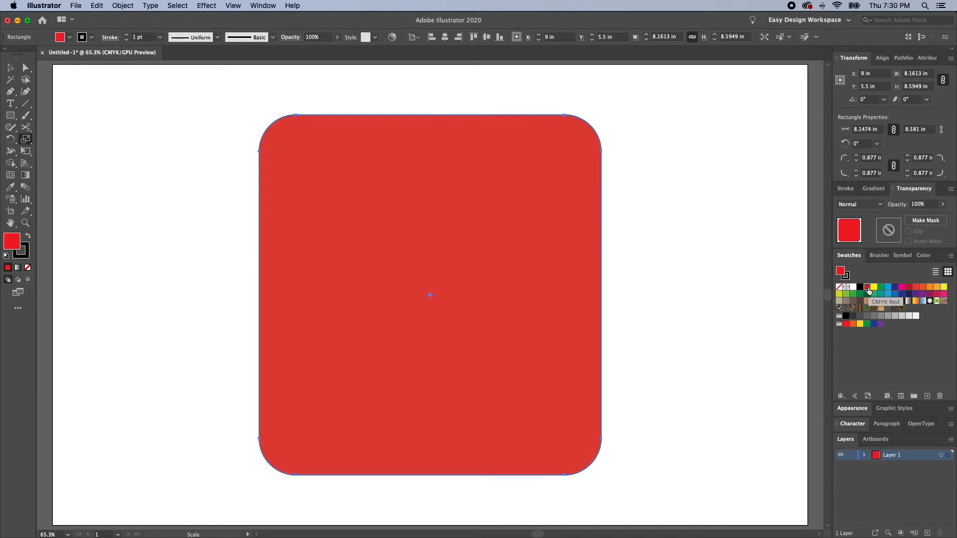
{"action": "key", "text": "super+shift+bracketleft"}
{"action": "key", "text": "super+shift+a"}
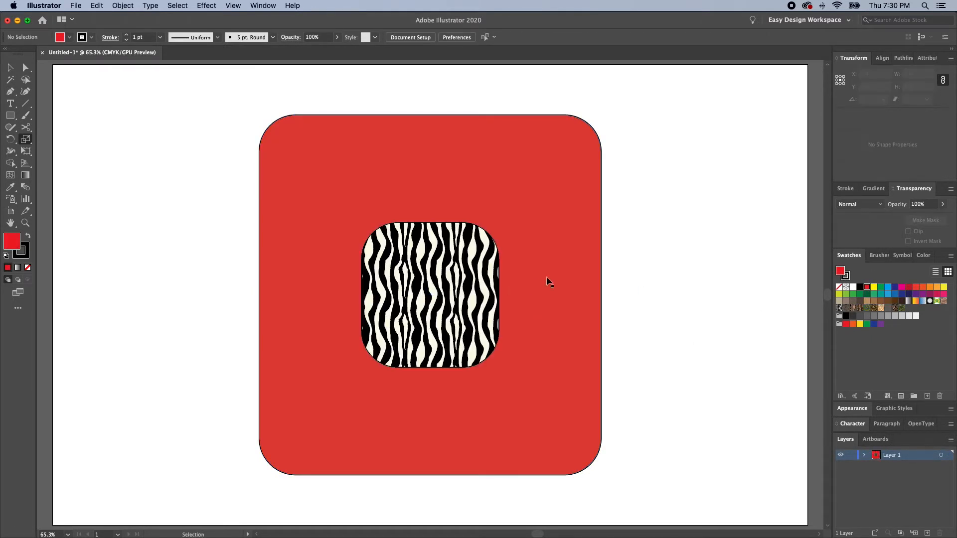
- Delete the large red rounded square
{"action": "left_click", "coordinate": [547, 280], "text": "super"}
{"action": "key", "text": "Delete"}
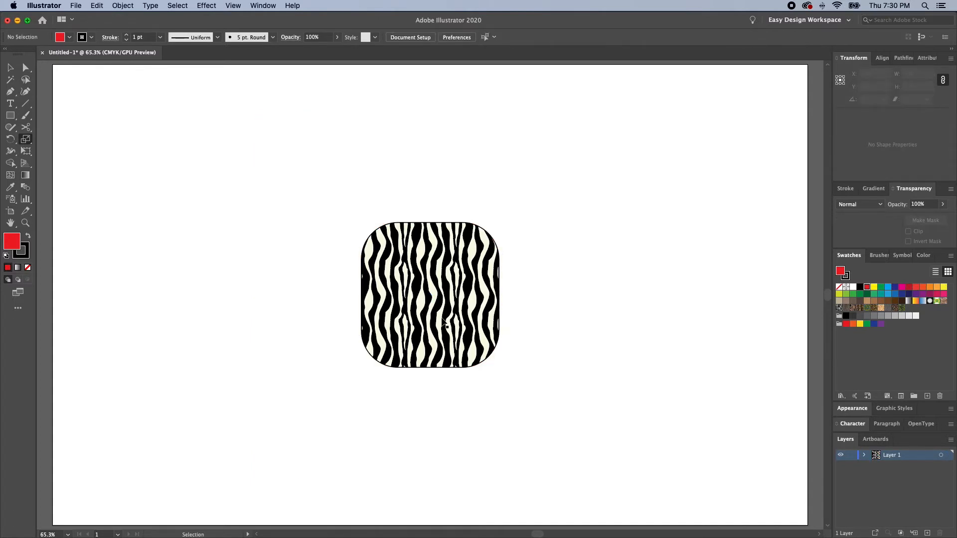
- Scale the patterned rounded square from a reference point outside its lower-left corner to about 5.05 by 5.32 in
{"action": "left_click", "coordinate": [367, 268]}
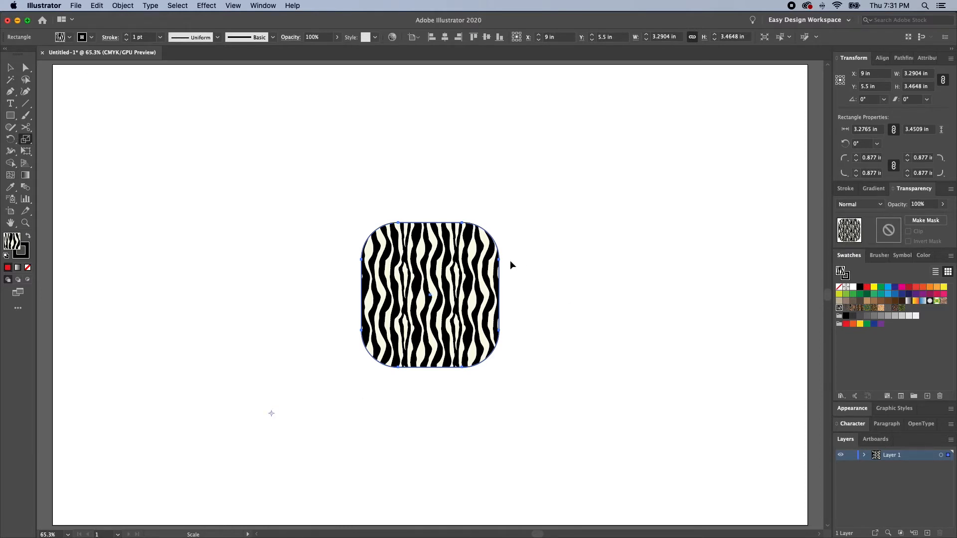
{"action": "left_click_drag", "start_coordinate": [510, 260], "coordinate": [412, 352]}
{"action": "left_click_drag", "start_coordinate": [380, 381], "coordinate": [578, 260]}
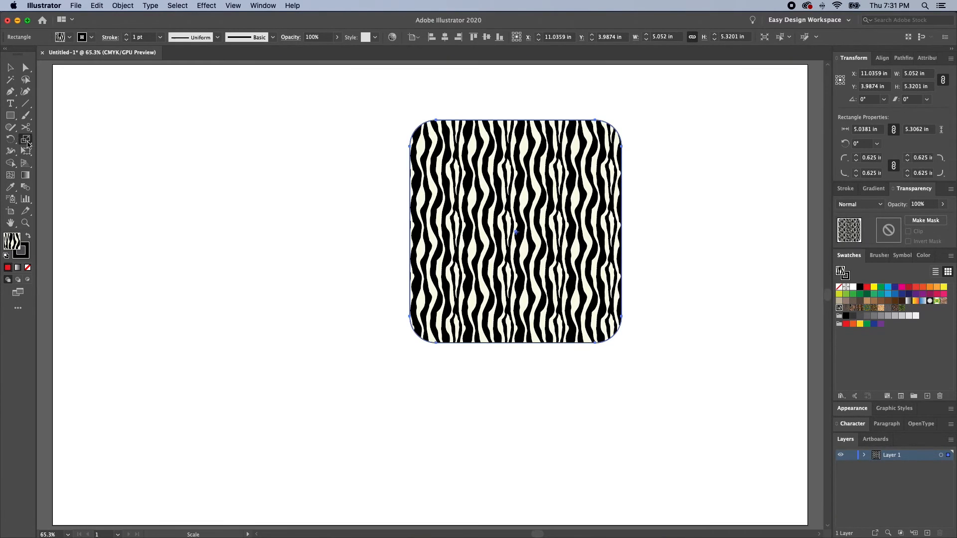
- Reset the uniform percentage in the Scale settings for the rounded square
{"action": "double_click", "coordinate": [25, 142]}
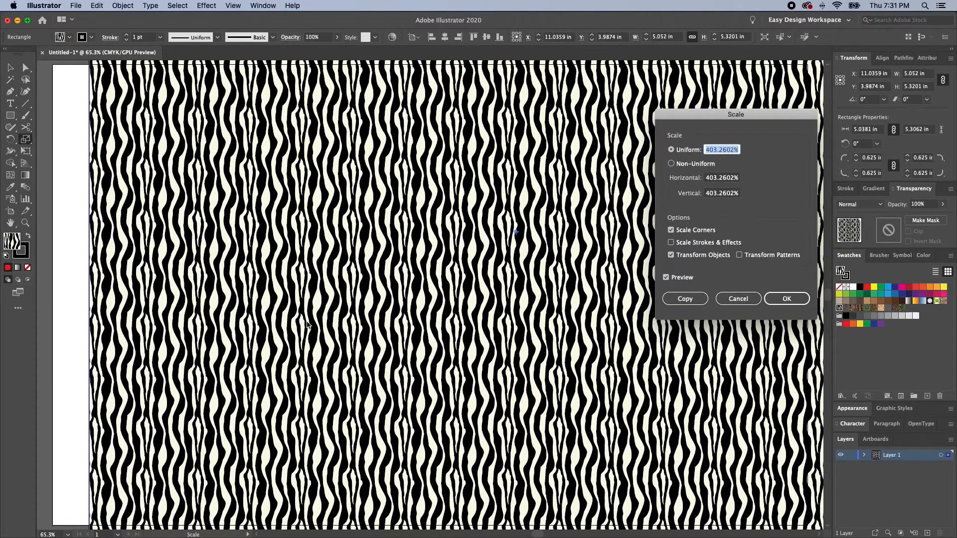
{"action": "double_click", "coordinate": [718, 150]}
{"action": "type", "text": "10"}
{"action": "key", "text": "Return"}
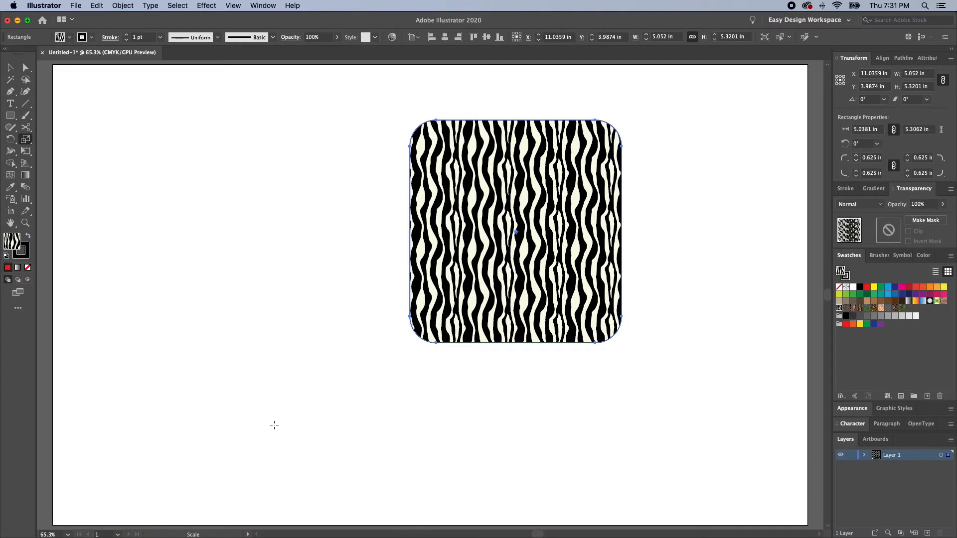
- Scale the rounded square from a reference point on the artboard's lower left to about 3.42 by 3.60 in
{"action": "left_click_drag", "start_coordinate": [596, 213], "coordinate": [339, 382]}
{"action": "left_click_drag", "start_coordinate": [389, 349], "coordinate": [421, 301]}
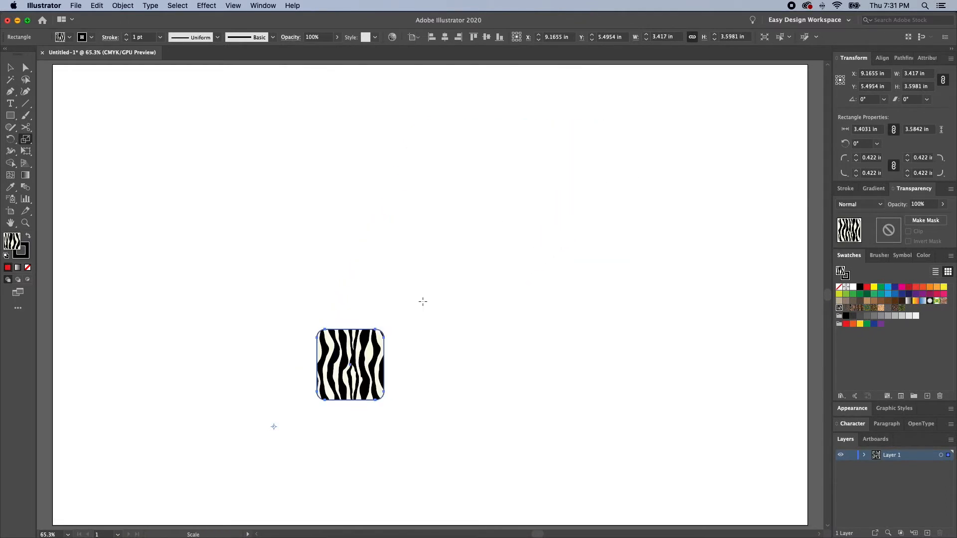
{"action": "left_click_drag", "start_coordinate": [322, 328], "coordinate": [356, 273]}
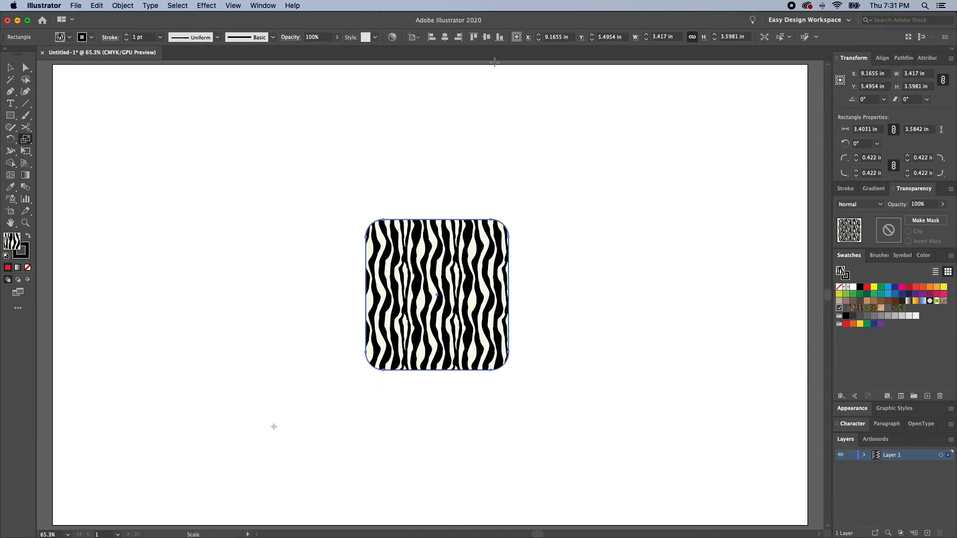
- Enlarge the rounded square about its centre to about 5.03 by 5.30 in and centre it horizontally on the artboard
{"action": "key", "text": "v"}
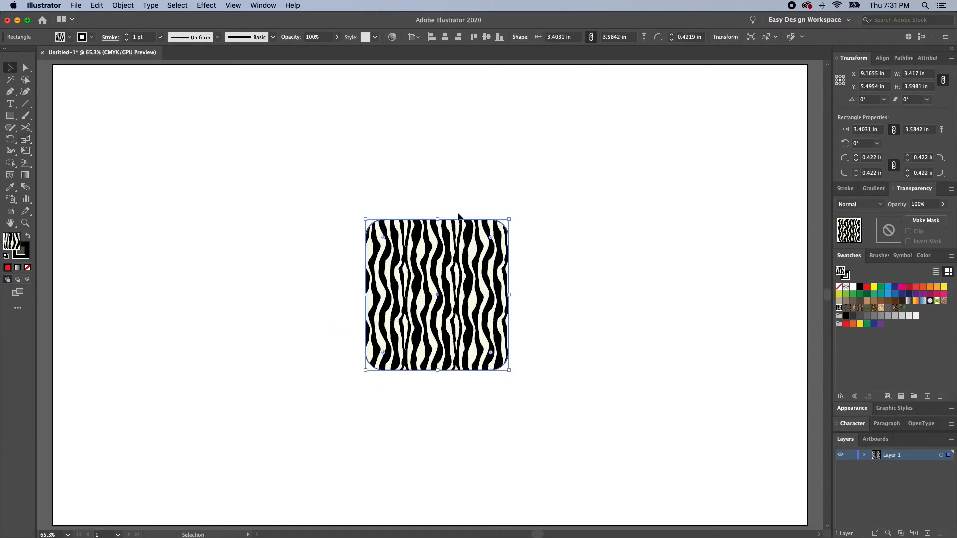
{"action": "left_click_drag", "start_coordinate": [440, 220], "coordinate": [440, 183]}
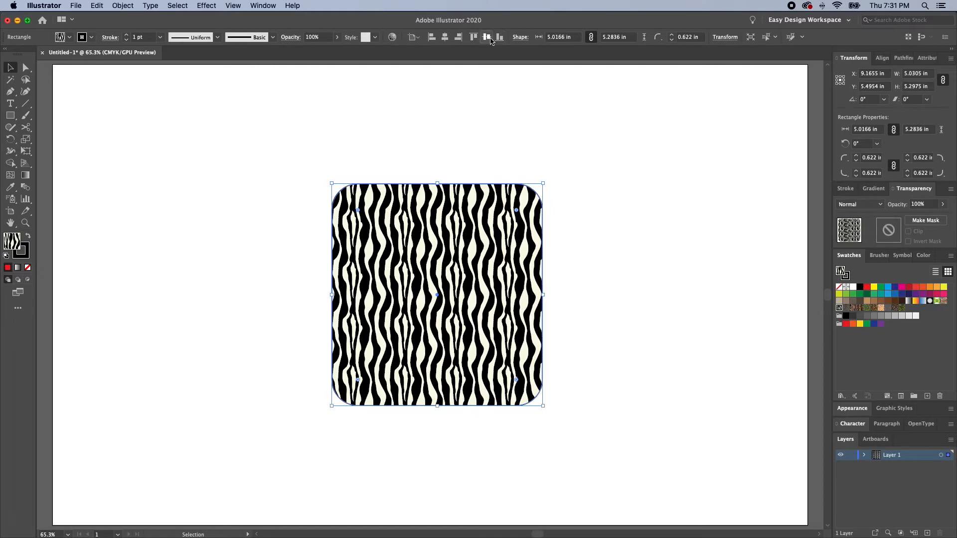
{"action": "left_click", "coordinate": [444, 40]}
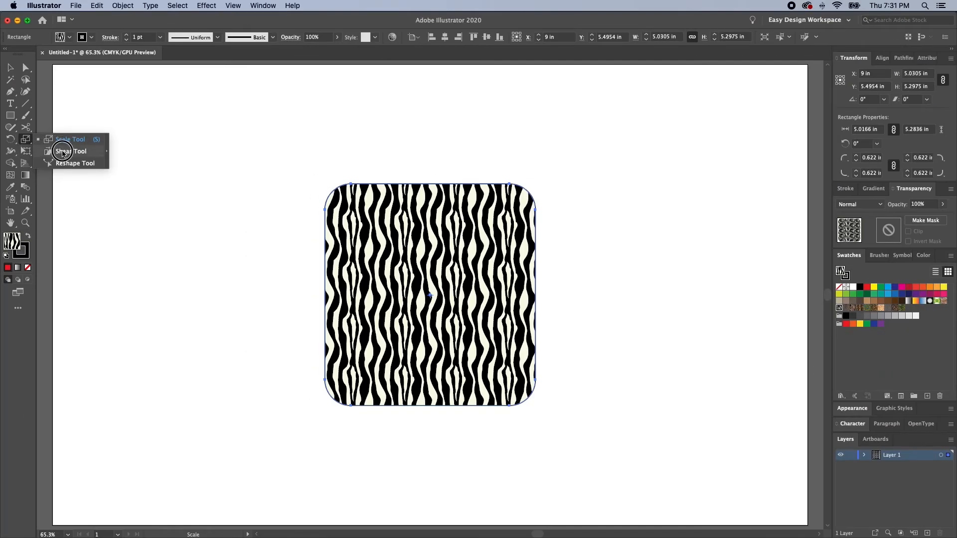
- Preview a 10° shear of the rounded square along the vertical axis and along an axis angle of 131°
{"action": "left_click", "coordinate": [62, 152]}
{"action": "double_click", "coordinate": [26, 141]}
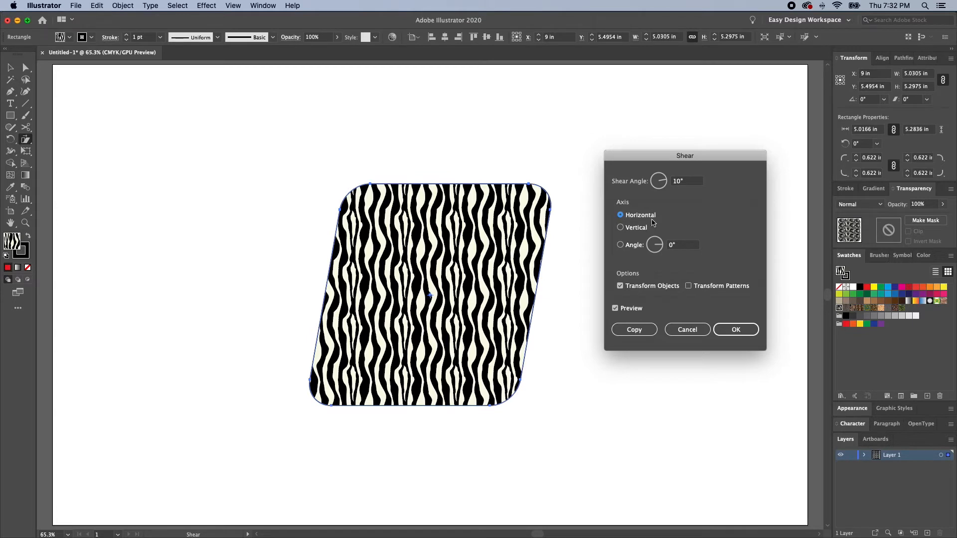
{"action": "left_click", "coordinate": [621, 228]}
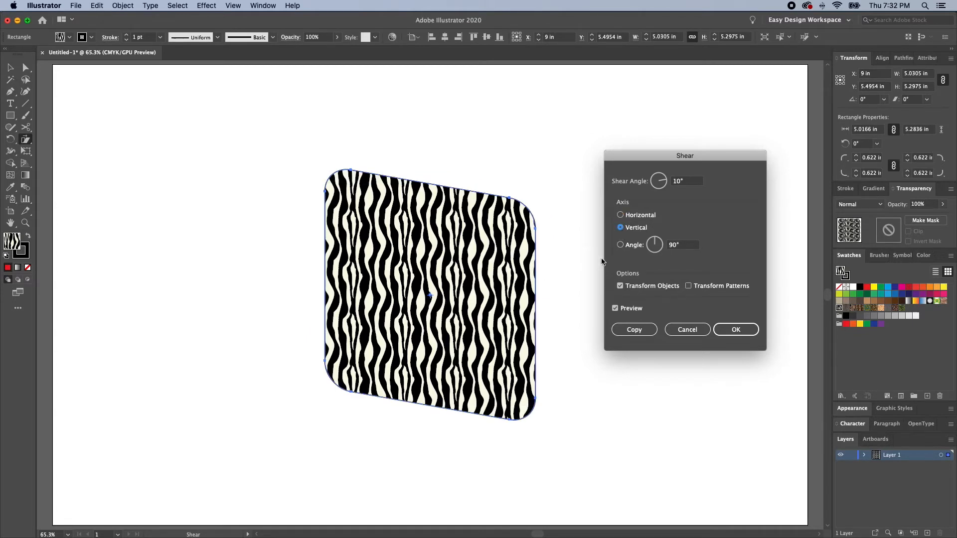
{"action": "left_click", "coordinate": [620, 245]}
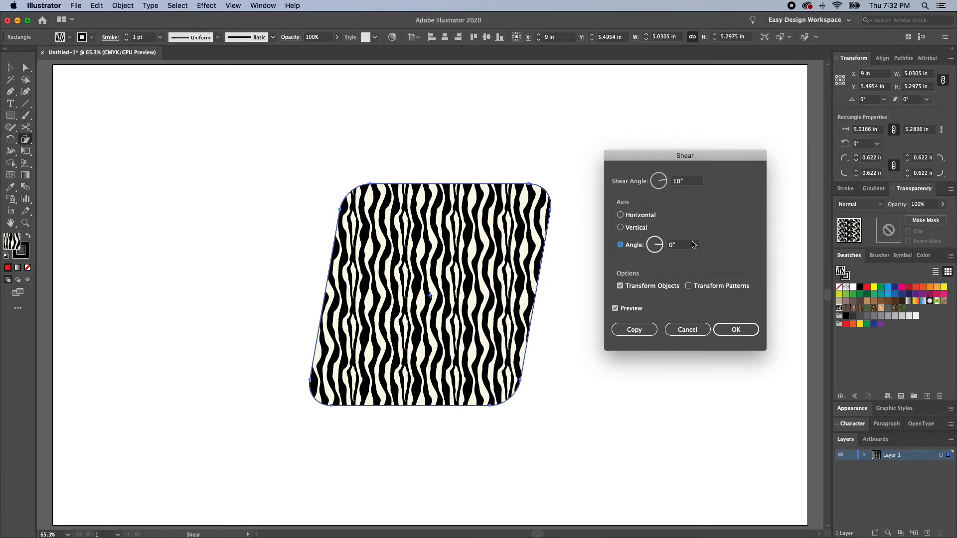
{"action": "left_click_drag", "start_coordinate": [659, 246], "coordinate": [654, 243]}
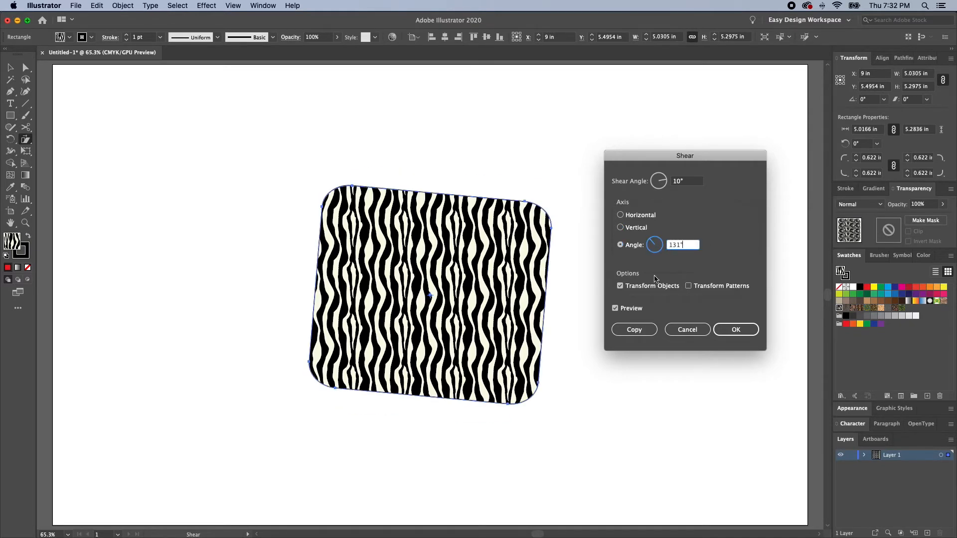
- Preview a 10° horizontal shear of the rounded square, on the object alone and on the pattern fill alone
{"action": "left_click", "coordinate": [620, 215]}
{"action": "left_click", "coordinate": [688, 286]}
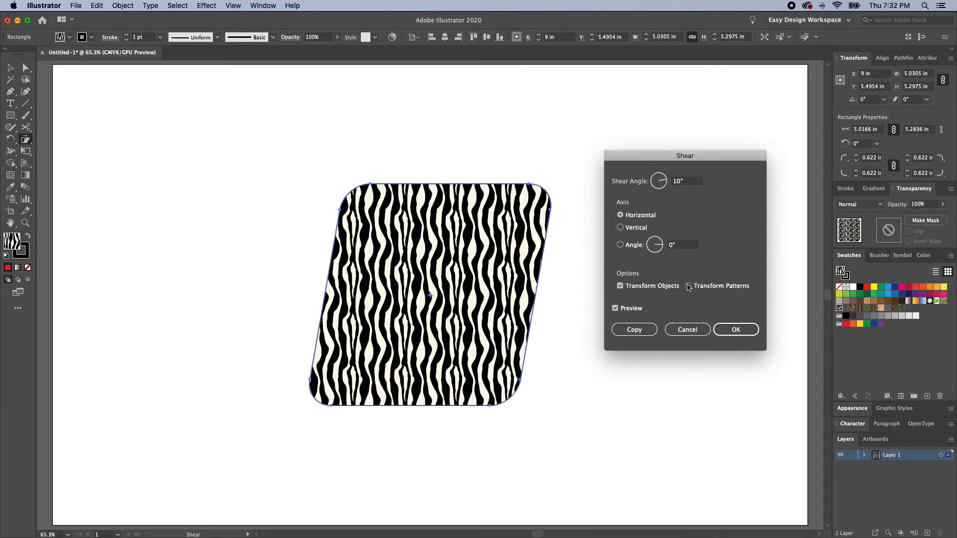
{"action": "left_click", "coordinate": [689, 286]}
{"action": "left_click", "coordinate": [620, 286]}
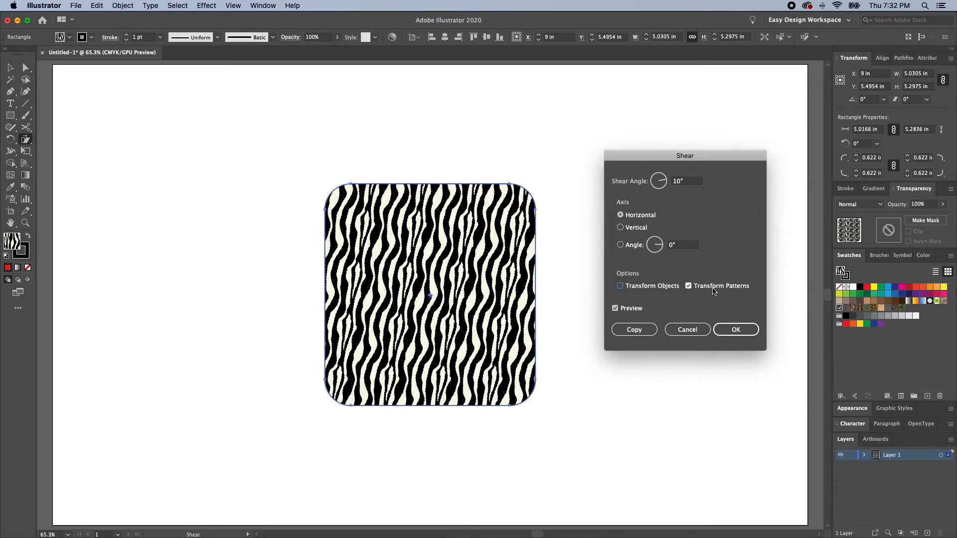
- Set the shear angle to 28° while only the pattern fill is being transformed
{"action": "left_click", "coordinate": [665, 181]}
{"action": "left_click", "coordinate": [666, 179]}
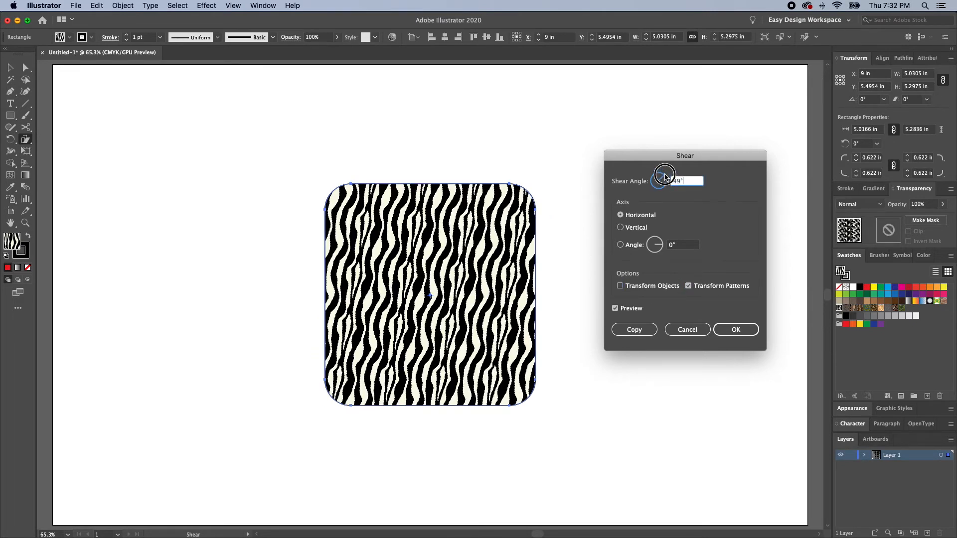
{"action": "left_click", "coordinate": [666, 179]}
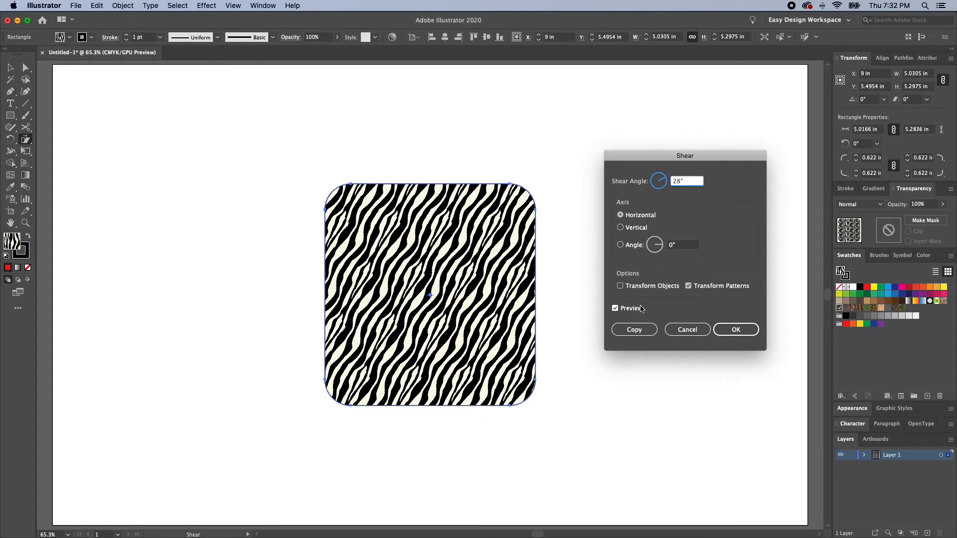
{"action": "left_click", "coordinate": [629, 330]}
{"action": "mouse_move", "coordinate": [629, 330]}
{"action": "left_mouse_down"}
{"action": "mouse_move", "coordinate": [626, 340]}
{"action": "mouse_move", "coordinate": [633, 334]}
{"action": "left_mouse_up"}
{"action": "left_click_drag", "start_coordinate": [627, 334], "coordinate": [692, 232]}
- Apply the 28° horizontal shear to the object only, with its pattern excluded
{"action": "left_click", "coordinate": [620, 286]}
{"action": "left_click", "coordinate": [688, 285]}
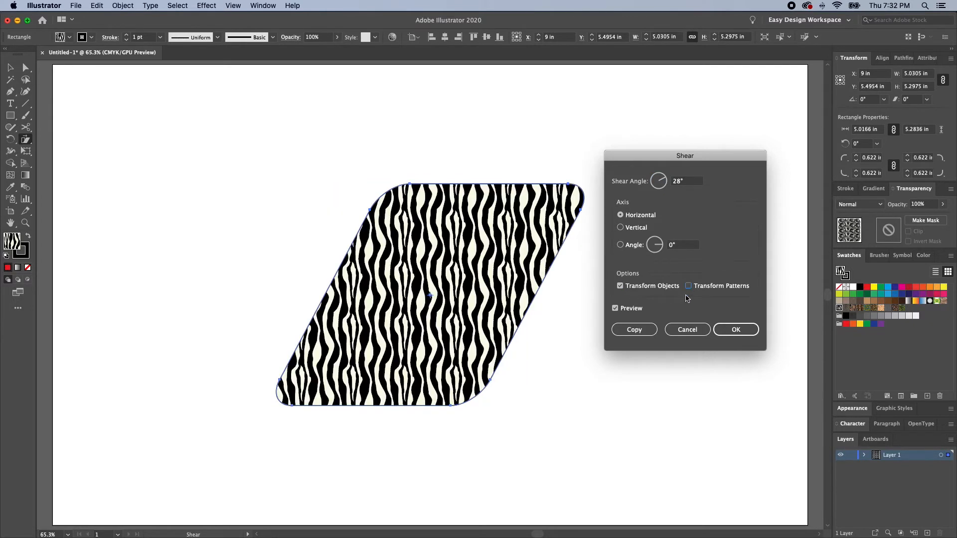
{"action": "left_click", "coordinate": [736, 330]}
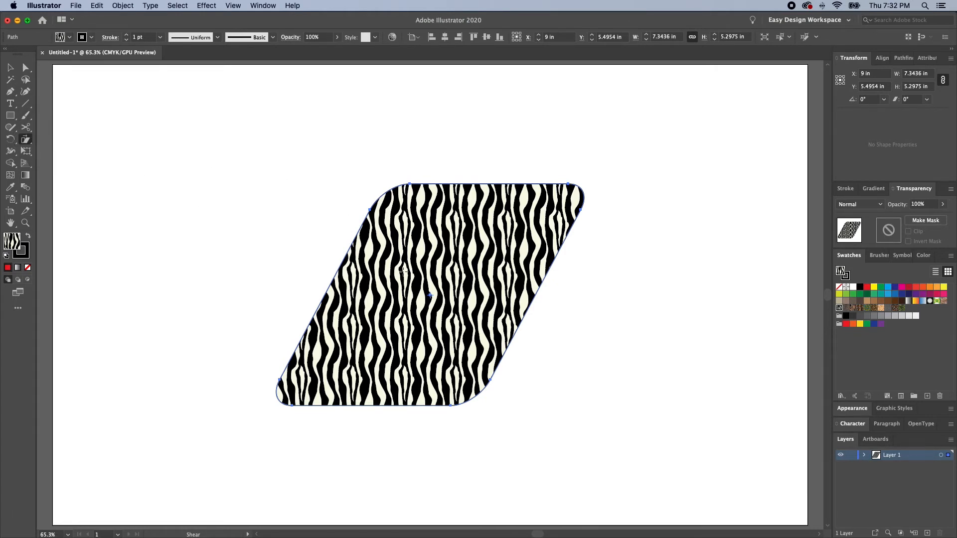
- Try shearing the shape freehand and undo the shears back to the original rounded square
{"action": "mouse_move", "coordinate": [437, 179]}
{"action": "left_mouse_down"}
{"action": "mouse_move", "coordinate": [463, 180]}
{"action": "mouse_move", "coordinate": [414, 182]}
{"action": "mouse_move", "coordinate": [464, 180]}
{"action": "mouse_move", "coordinate": [363, 177]}
{"action": "mouse_move", "coordinate": [457, 188]}
{"action": "mouse_move", "coordinate": [439, 188]}
{"action": "left_mouse_up"}
{"action": "key", "text": "super+z"}
{"action": "key", "text": "super+z"}
{"action": "key", "text": "super+z"}
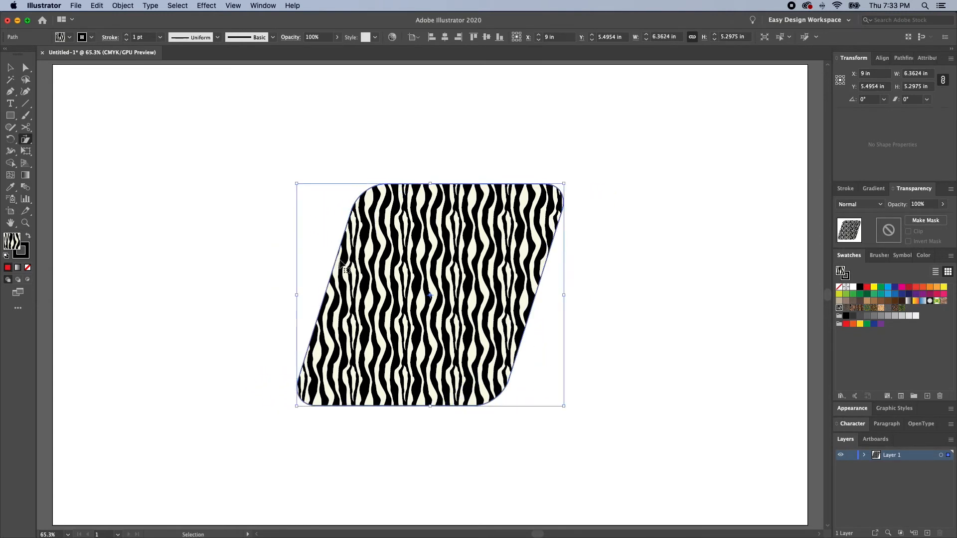
{"action": "key", "text": "super+z"}
{"action": "key", "text": "super+z"}
{"action": "left_click_drag", "start_coordinate": [324, 298], "coordinate": [319, 262]}
{"action": "key", "text": "super+z"}
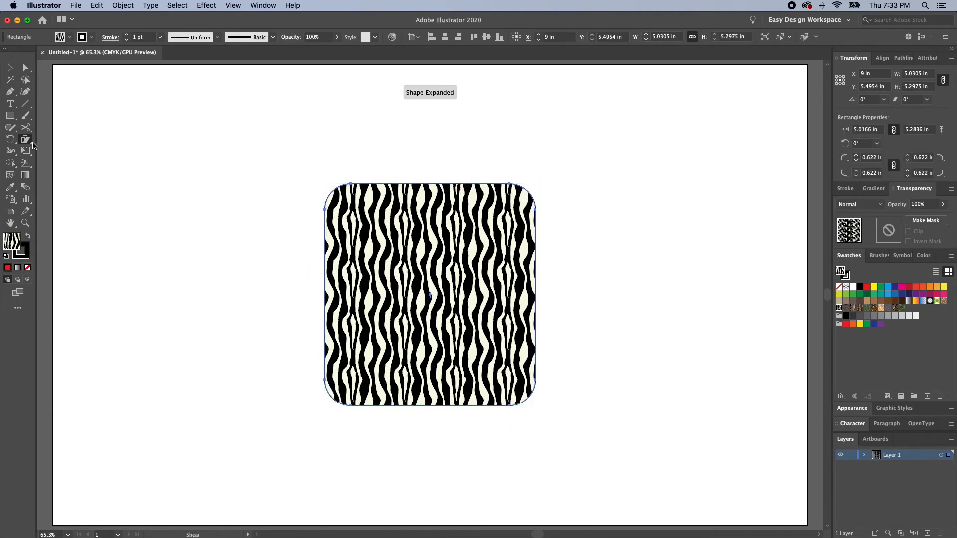
{"action": "left_click_drag", "start_coordinate": [528, 169], "coordinate": [573, 171]}
{"action": "key", "text": "super+z"}
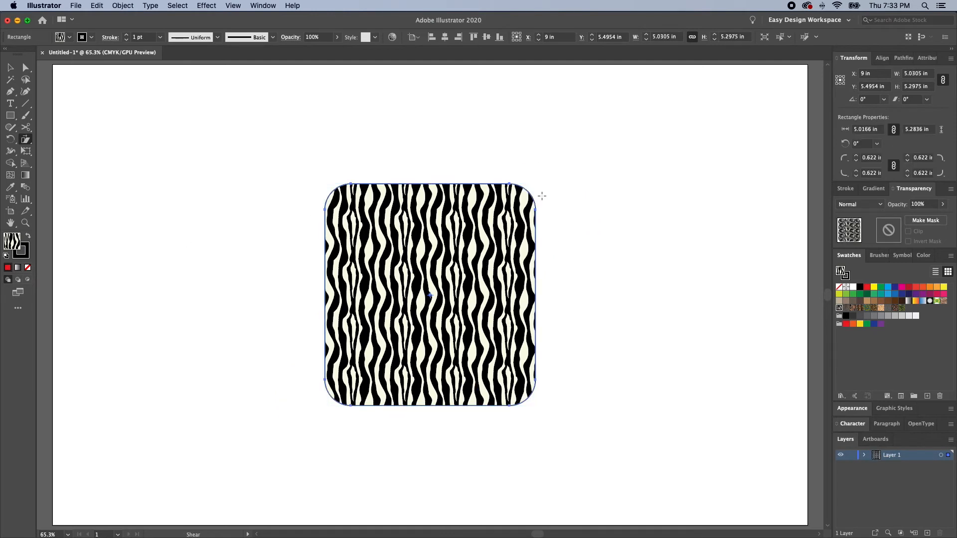
- Shear a copy of the rounded square freehand and place the original and the slanted copy side by side
{"action": "left_click_drag", "start_coordinate": [508, 190], "coordinate": [551, 194]}
{"action": "left_click_drag", "start_coordinate": [476, 254], "coordinate": [307, 282]}
{"action": "left_click", "coordinate": [469, 302], "text": "super"}
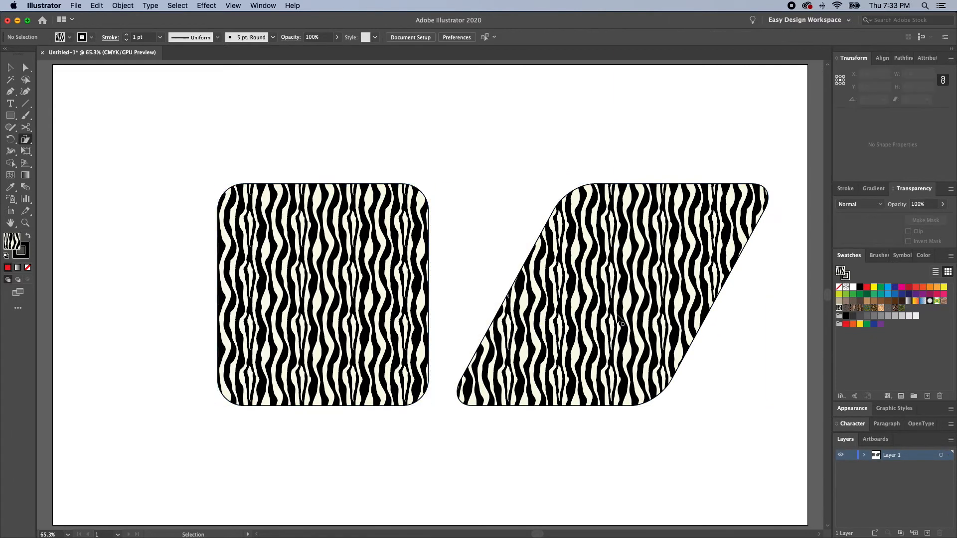
- Delete the slanted copy and centre the remaining rounded square horizontally on the artboard
{"action": "left_click", "coordinate": [591, 319], "text": "super"}
{"action": "key", "text": "Delete"}
{"action": "left_click", "coordinate": [353, 292], "text": "super"}
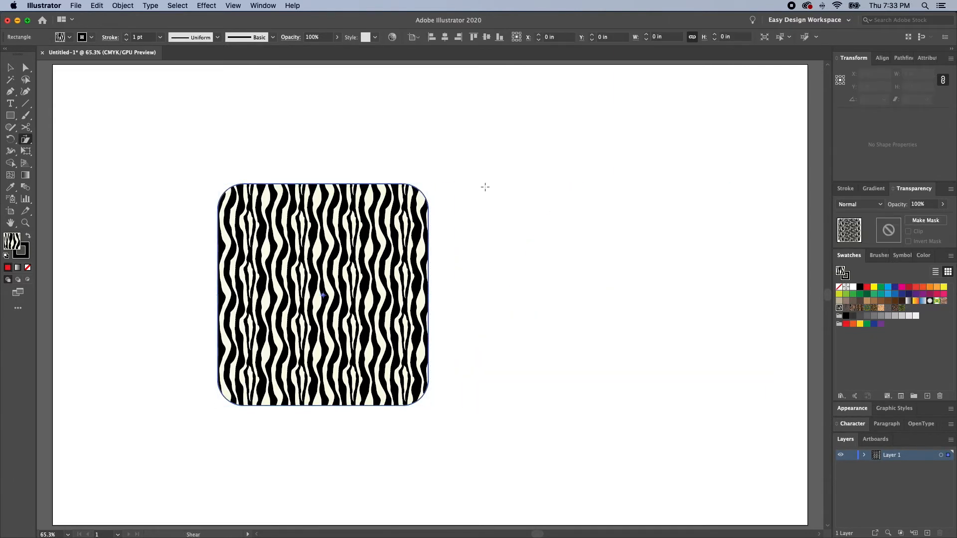
{"action": "left_click", "coordinate": [444, 37]}
{"action": "left_click", "coordinate": [385, 173], "text": "super"}
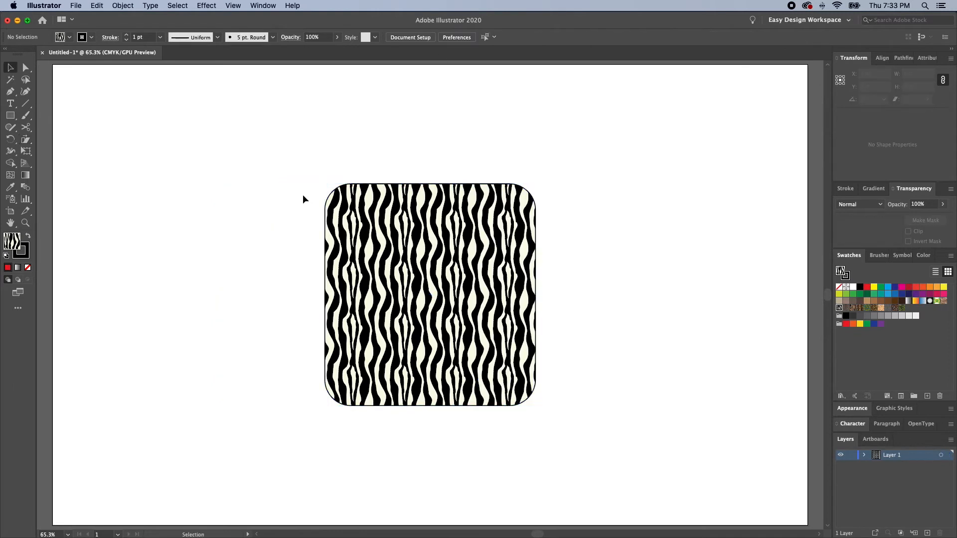
- Open the Shear settings for the rounded square and enable transforming both the object and its pattern
{"action": "left_click", "coordinate": [423, 278]}
{"action": "double_click", "coordinate": [25, 141]}
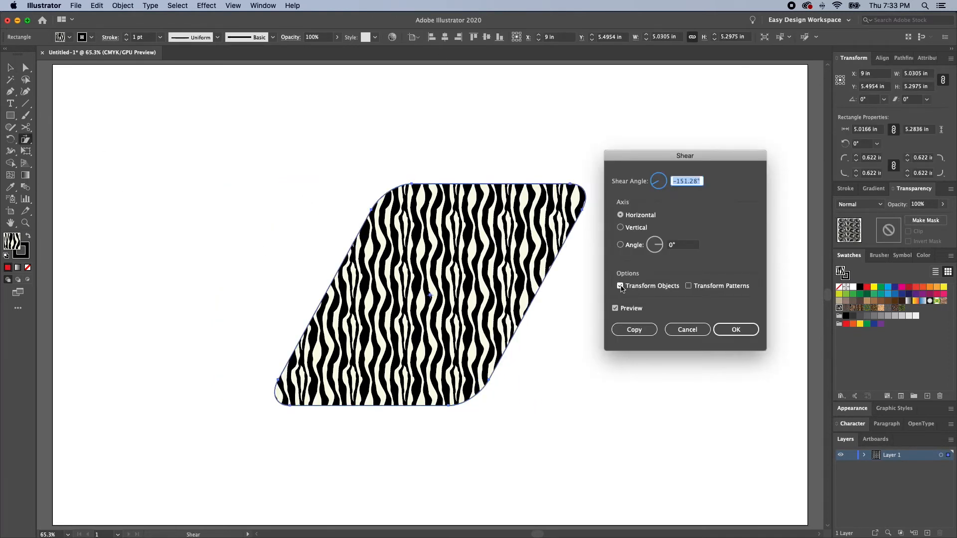
{"action": "left_click", "coordinate": [620, 286]}
{"action": "left_click", "coordinate": [688, 286]}
{"action": "left_click", "coordinate": [620, 286]}
{"action": "left_click", "coordinate": [703, 291]}
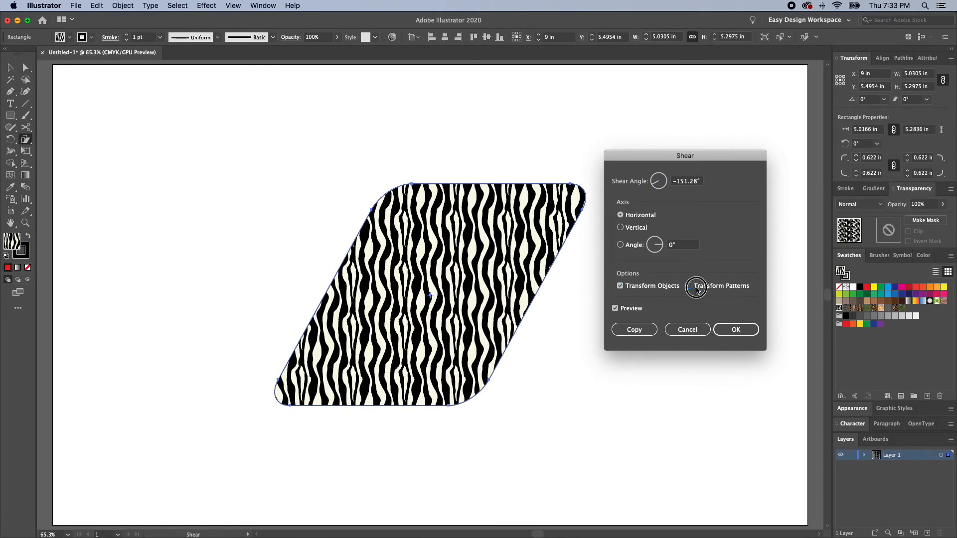
{"action": "left_click", "coordinate": [690, 288]}
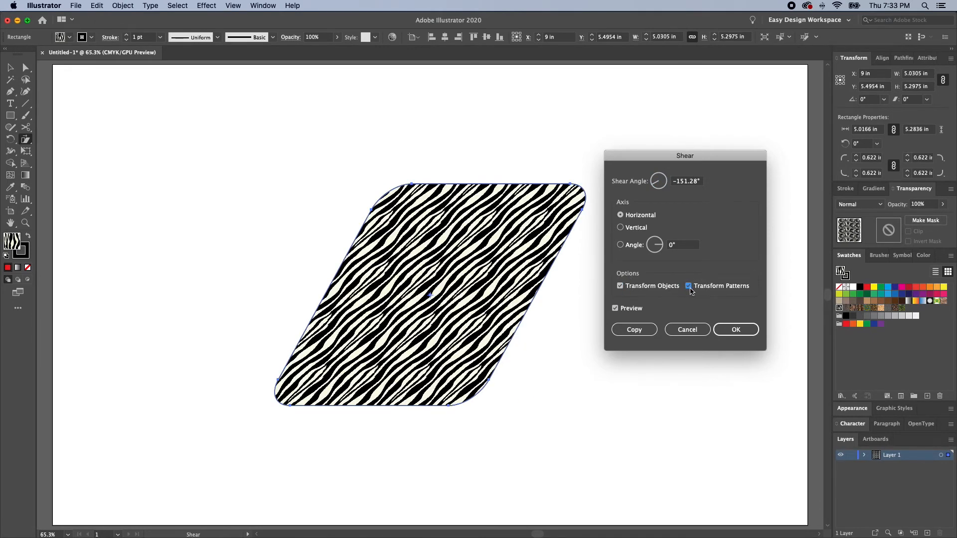
- Shear the rounded square and its pattern by 12° along the horizontal axis and deselect it
{"action": "left_click", "coordinate": [677, 183]}
{"action": "double_click", "coordinate": [677, 183]}
{"action": "type", "text": "1"}
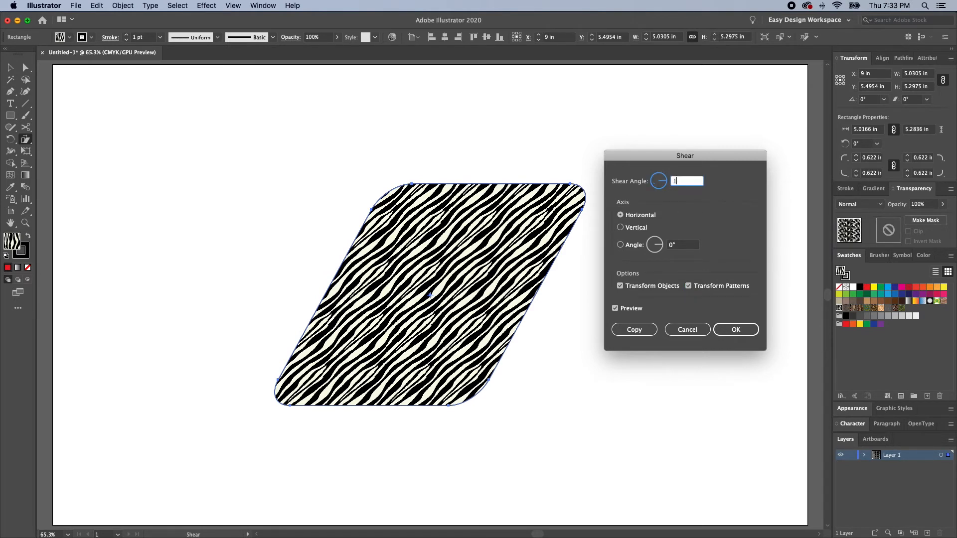
{"action": "type", "text": "72"}
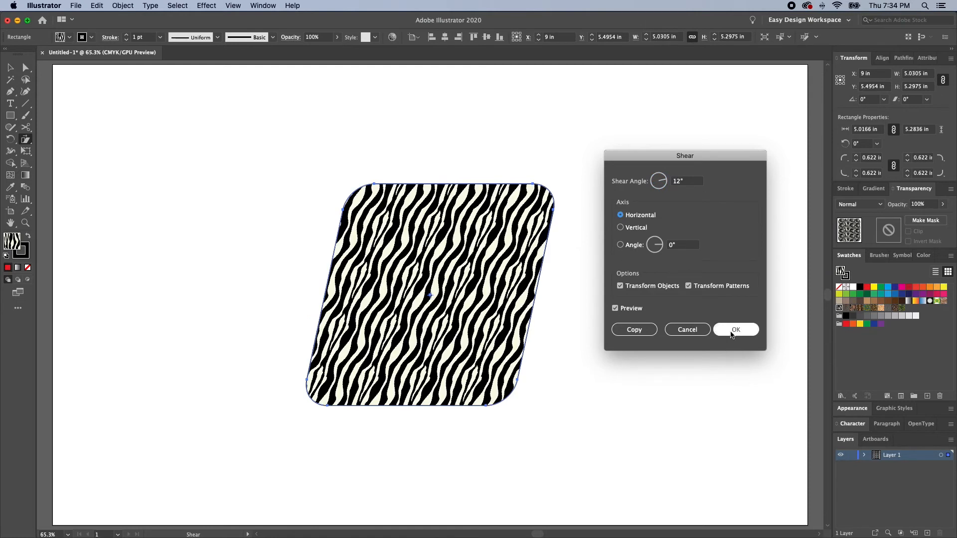
{"action": "left_click", "coordinate": [736, 330]}
{"action": "key", "text": "super+shift+a"}
- Delete the sheared zebra-patterned shape from the artboard
{"action": "key", "text": "v"}
{"action": "left_click", "coordinate": [448, 254]}
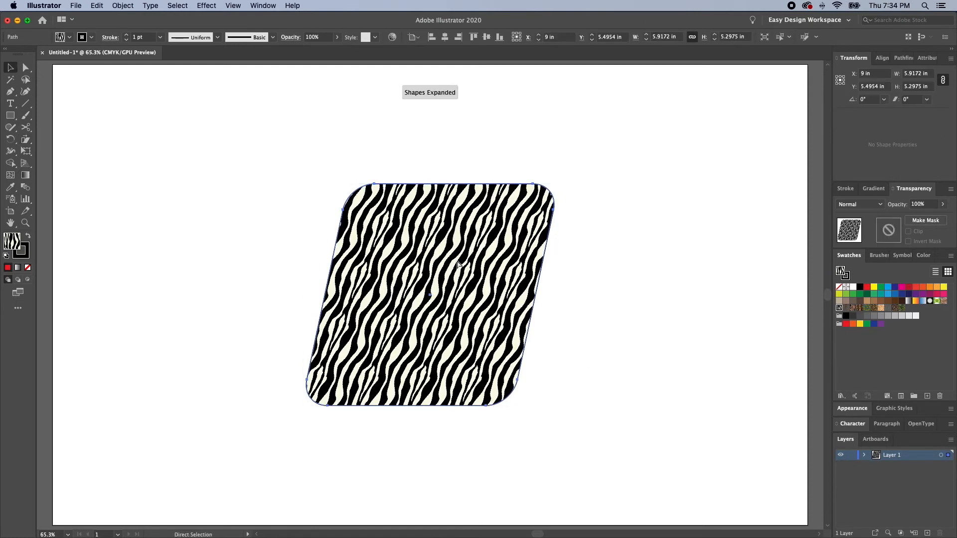
{"action": "key", "text": "Delete"}
- Add the word "TEXT" as point type and enlarge it to about 6.85 by 3.60 in
{"action": "key", "text": "t"}
{"action": "left_click", "coordinate": [390, 305]}
{"action": "key", "text": "BackSpace"}
{"action": "left_click", "coordinate": [388, 307], "text": "super"}
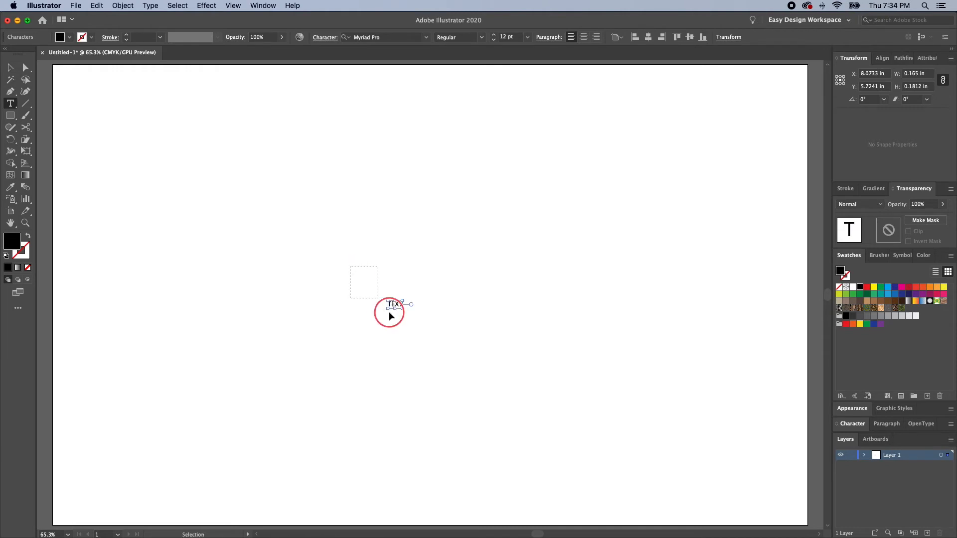
{"action": "key", "text": "v"}
{"action": "left_click_drag", "start_coordinate": [402, 310], "coordinate": [527, 322]}
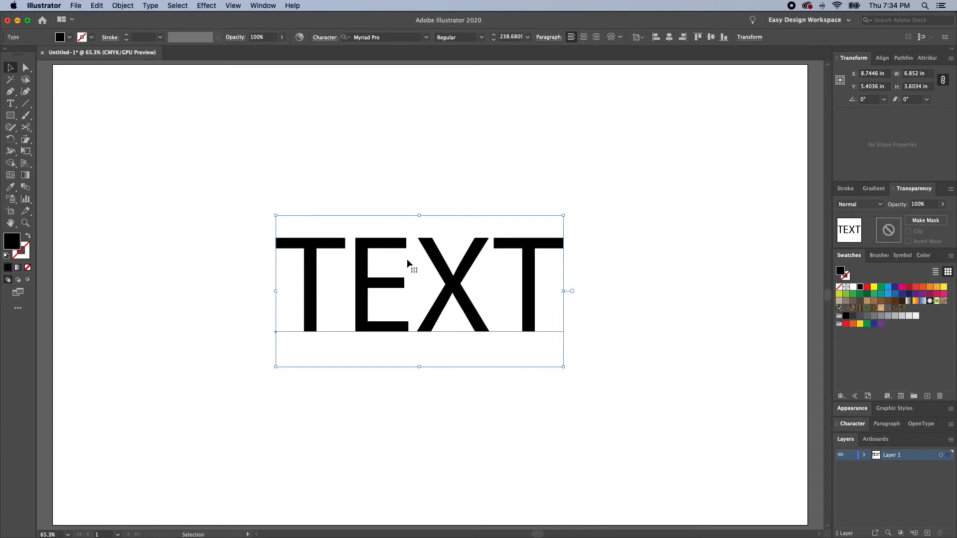
- Try slanting the word TEXT with freehand shears and undo them
{"action": "left_click", "coordinate": [26, 139]}
{"action": "left_click_drag", "start_coordinate": [406, 214], "coordinate": [334, 220]}
{"action": "key", "text": "super+z"}
{"action": "key", "text": "super+z"}
{"action": "key", "text": "super+z"}
{"action": "key", "text": "super+z"}
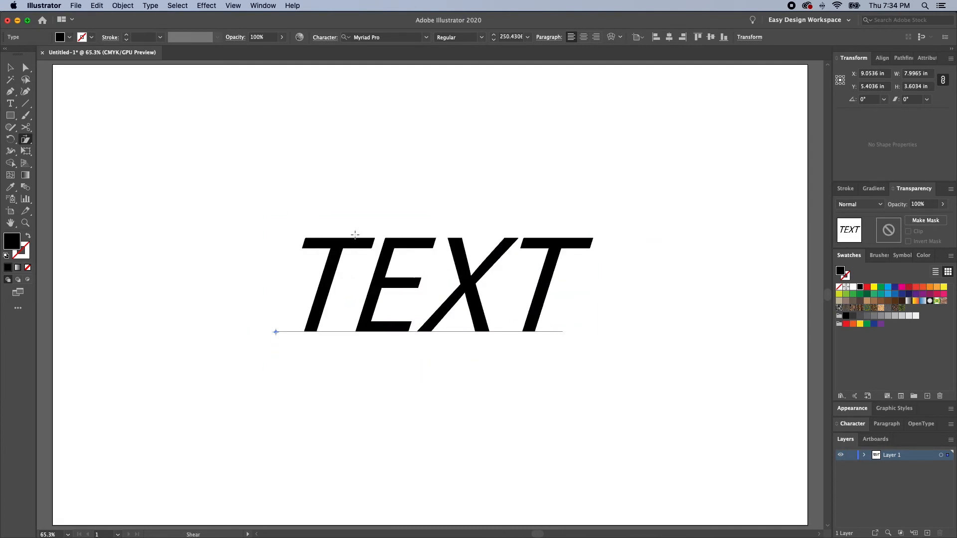
- Shear the word TEXT by 12° along the horizontal axis
{"action": "double_click", "coordinate": [24, 144]}
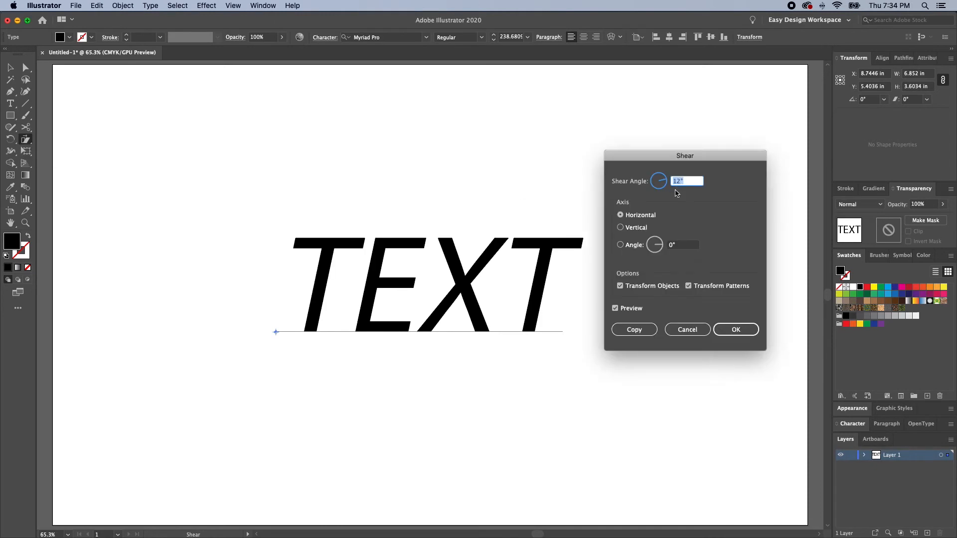
{"action": "key", "text": "Down"}
{"action": "key", "text": "Down"}
{"action": "key", "text": "Return"}
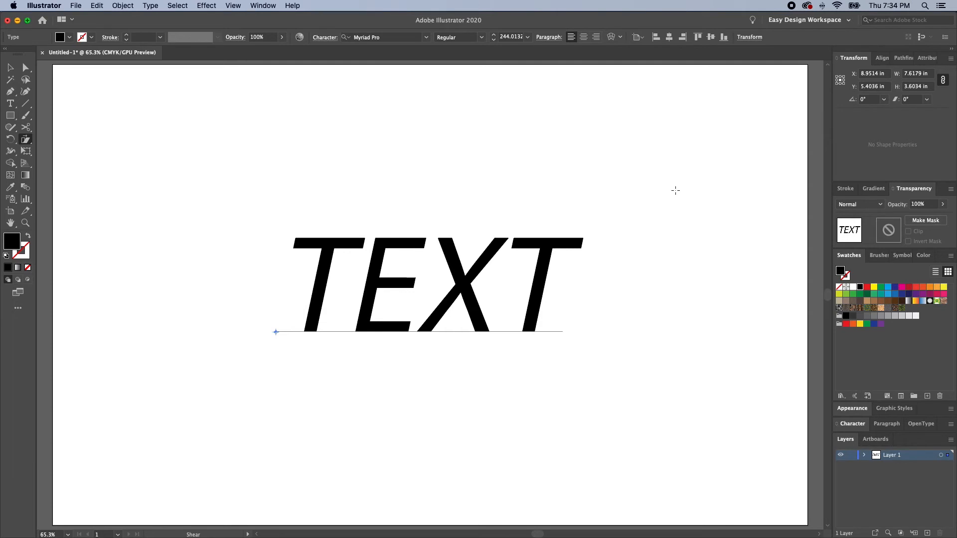
- Duplicate the slanted text above the original and shear the copy by -12° to straighten it
{"action": "key", "text": "a"}
{"action": "left_click", "coordinate": [673, 191]}
{"action": "left_click_drag", "start_coordinate": [477, 306], "coordinate": [478, 175]}
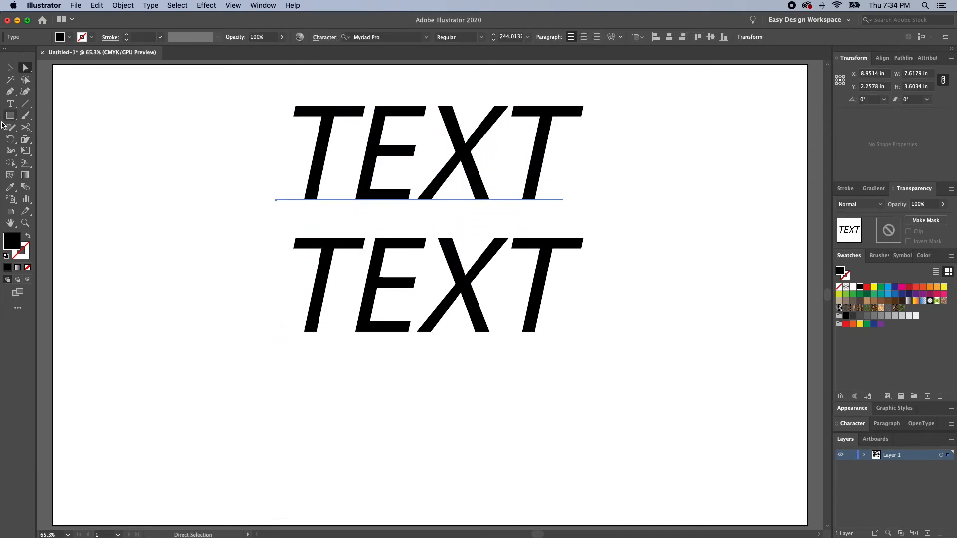
{"action": "double_click", "coordinate": [26, 141]}
{"action": "type", "text": "-12"}
{"action": "key", "text": "Return"}
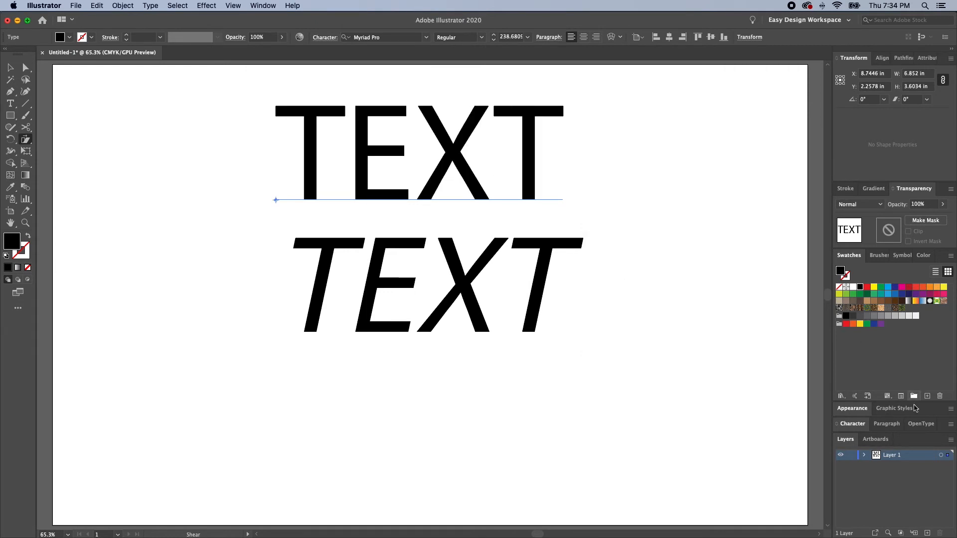
- Set the upper text's font style to Myriad Pro Italic
{"action": "left_click", "coordinate": [852, 424]}
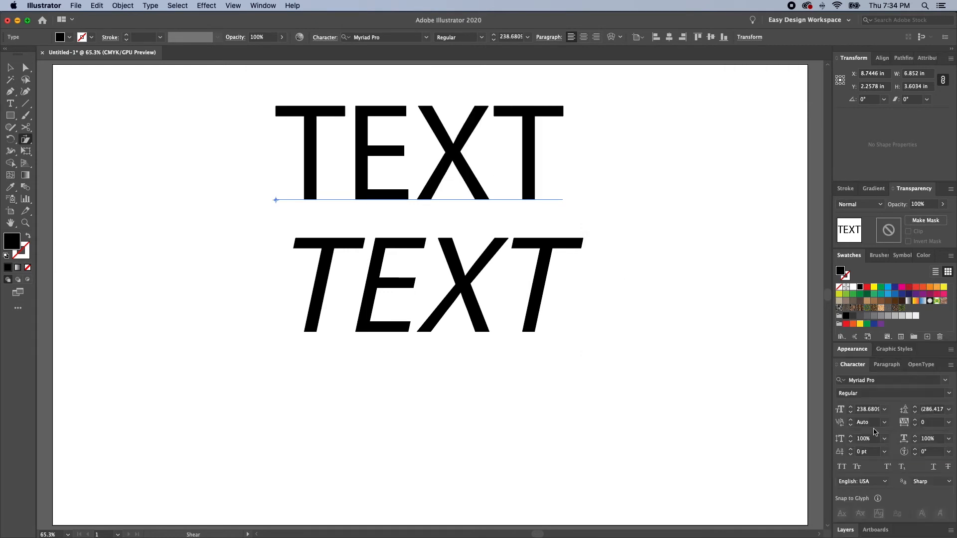
{"action": "left_click", "coordinate": [949, 393]}
{"action": "left_click", "coordinate": [865, 463]}
- Overlay the italic text on the sheared text to compare their slants, undo the move and deselect
{"action": "left_click_drag", "start_coordinate": [495, 176], "coordinate": [507, 308]}
{"action": "key", "text": "super+z"}
{"action": "key", "text": "shift+super+a"}
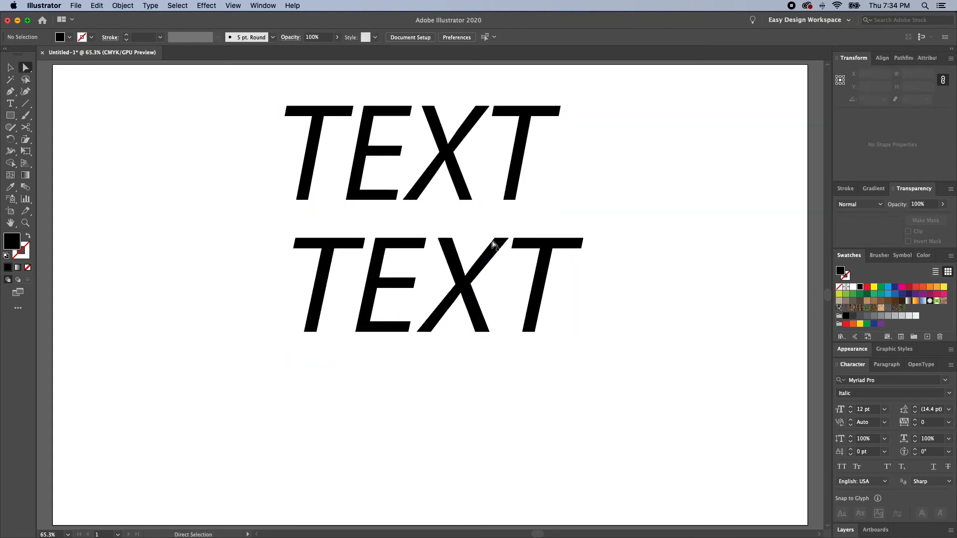
- Delete the upper italic text and select the remaining sheared text
{"action": "left_click", "coordinate": [474, 155]}
{"action": "key", "text": "Delete"}
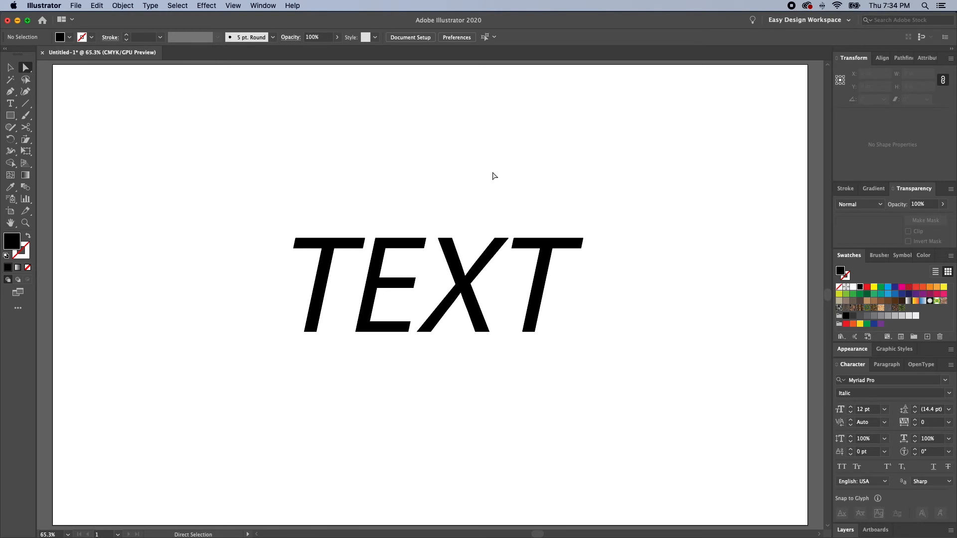
{"action": "left_click", "coordinate": [426, 289]}
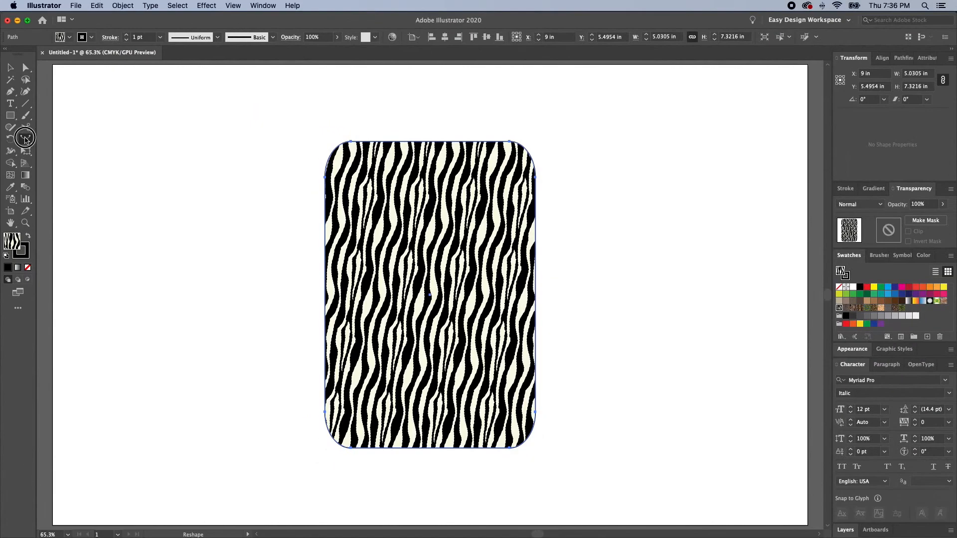
- Use the Reshape tool to curve the zebra shape's left edge inward, placing an anchor at about X 7.37, Y 4.99 in
{"action": "left_click", "coordinate": [26, 139]}
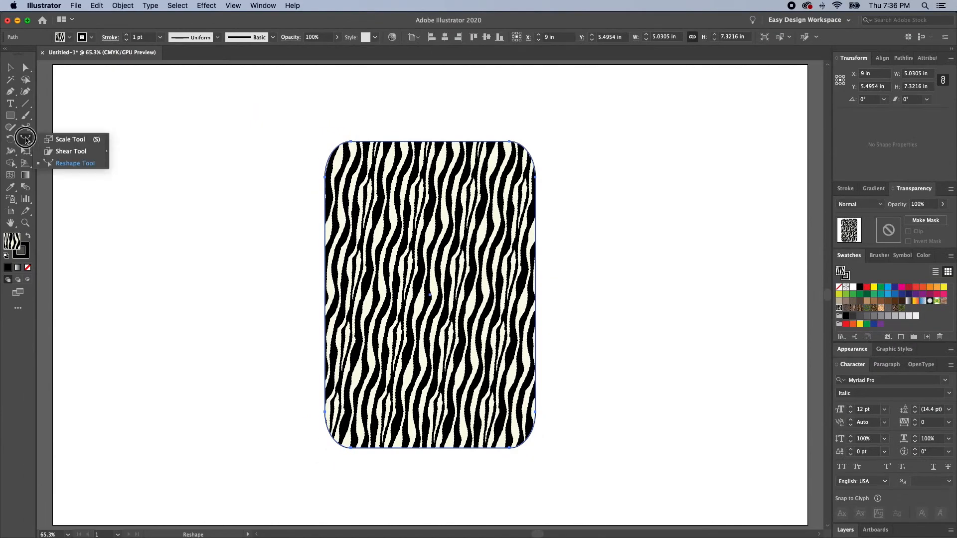
{"action": "left_click", "coordinate": [70, 165]}
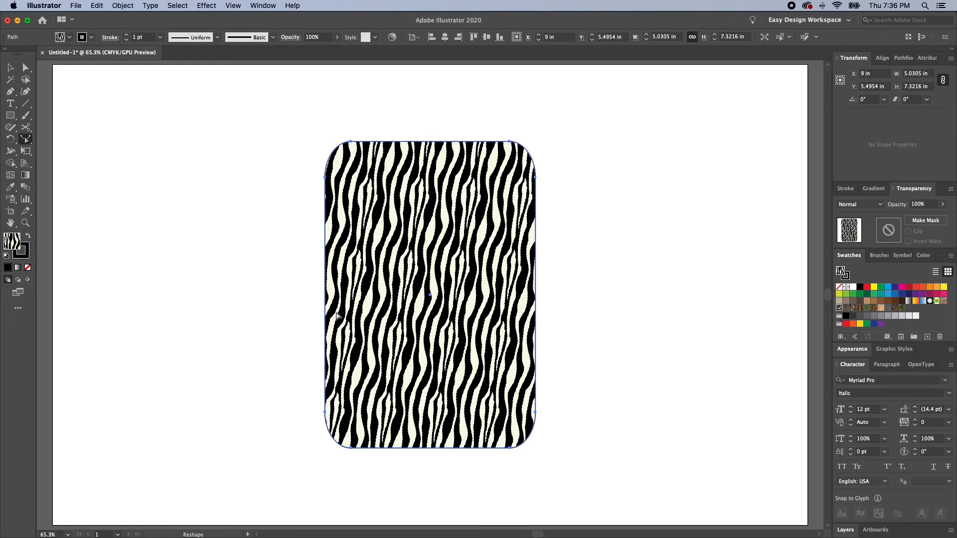
{"action": "key", "text": "a"}
{"action": "left_click", "coordinate": [291, 251]}
{"action": "left_click", "coordinate": [335, 286]}
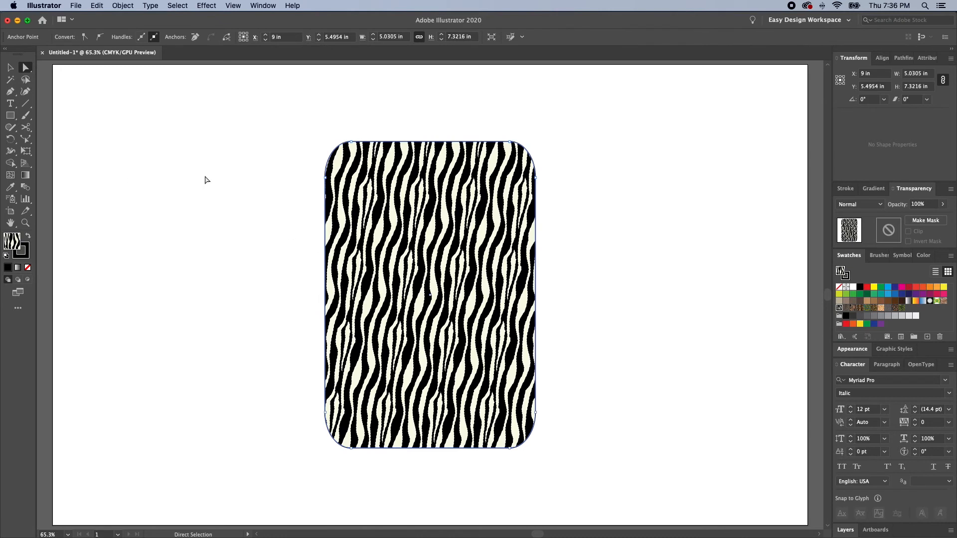
{"action": "left_click", "coordinate": [31, 72]}
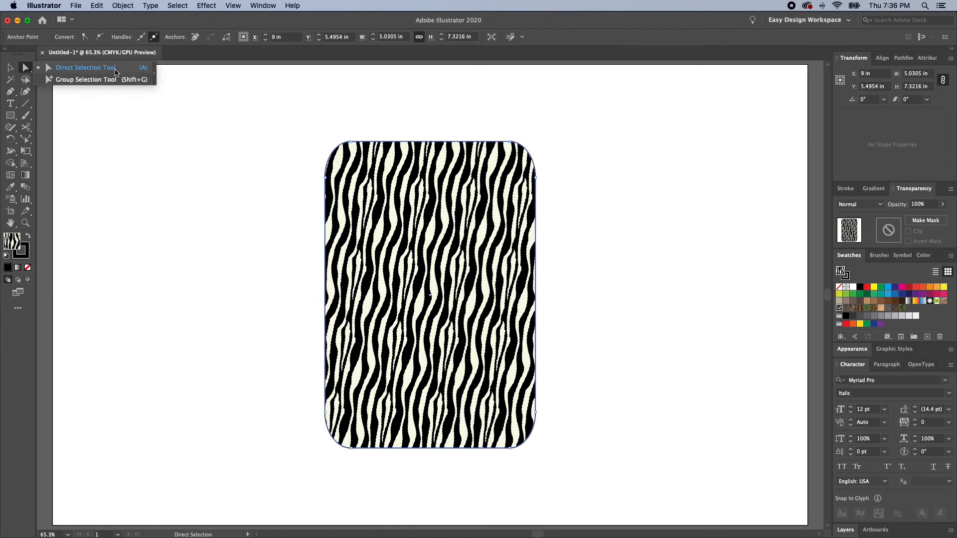
{"action": "left_click", "coordinate": [26, 140]}
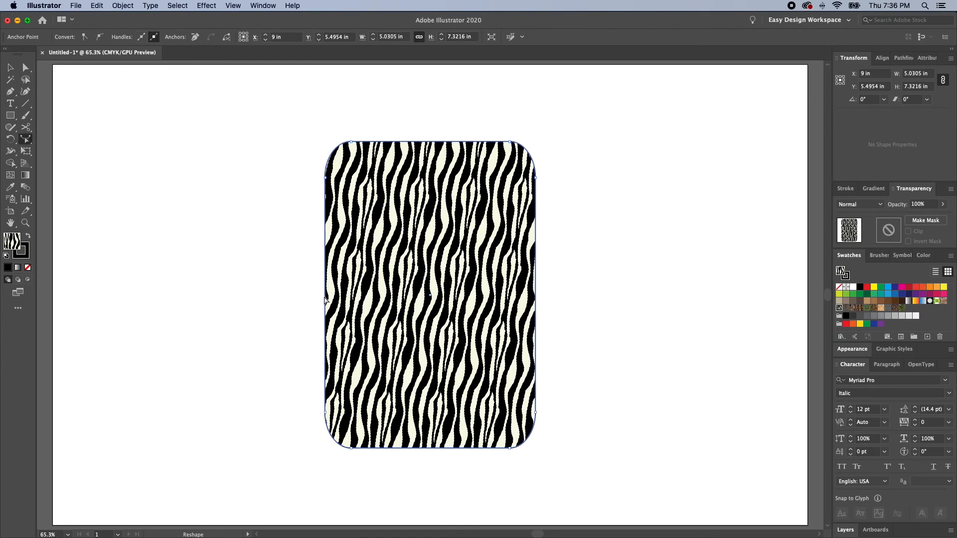
{"action": "left_click_drag", "start_coordinate": [326, 294], "coordinate": [362, 273]}
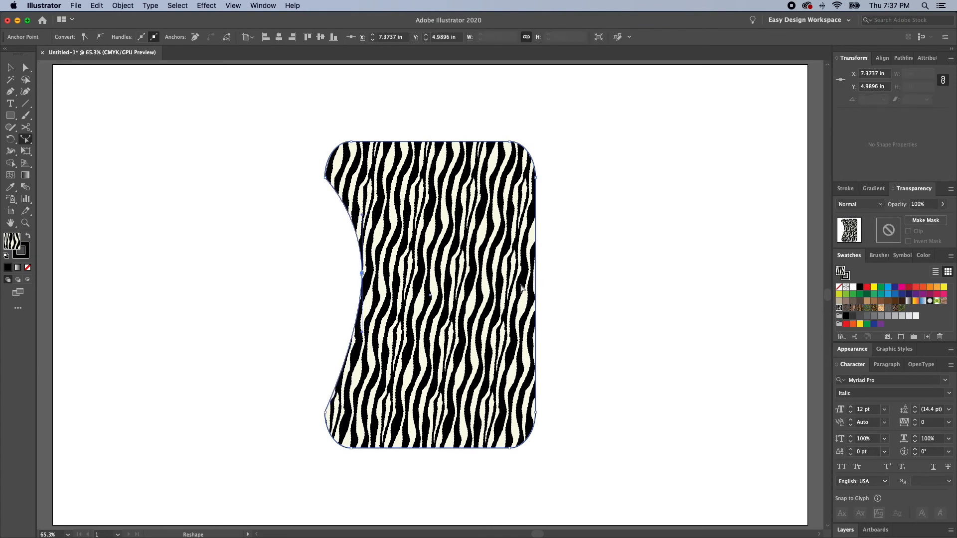
- Reshape the zebra shape's straight right edge, pulling its middle inward into a deep curve that mirrors the left edge
{"action": "left_click_drag", "start_coordinate": [536, 288], "coordinate": [466, 276]}
{"action": "left_click", "coordinate": [469, 278]}
{"action": "left_click", "coordinate": [469, 277]}
{"action": "left_click_drag", "start_coordinate": [470, 277], "coordinate": [490, 276]}
- Curve the middles of the shape's top and bottom edges inward and pull the left edge's midpoint slightly further in
{"action": "left_click_drag", "start_coordinate": [431, 143], "coordinate": [429, 184]}
{"action": "left_click_drag", "start_coordinate": [424, 449], "coordinate": [424, 399]}
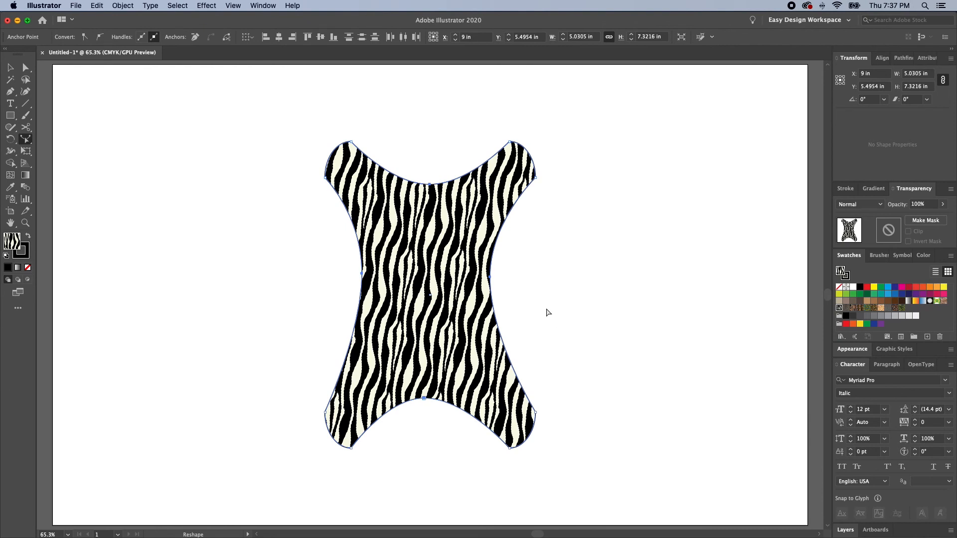
{"action": "left_click_drag", "start_coordinate": [363, 275], "coordinate": [369, 273]}
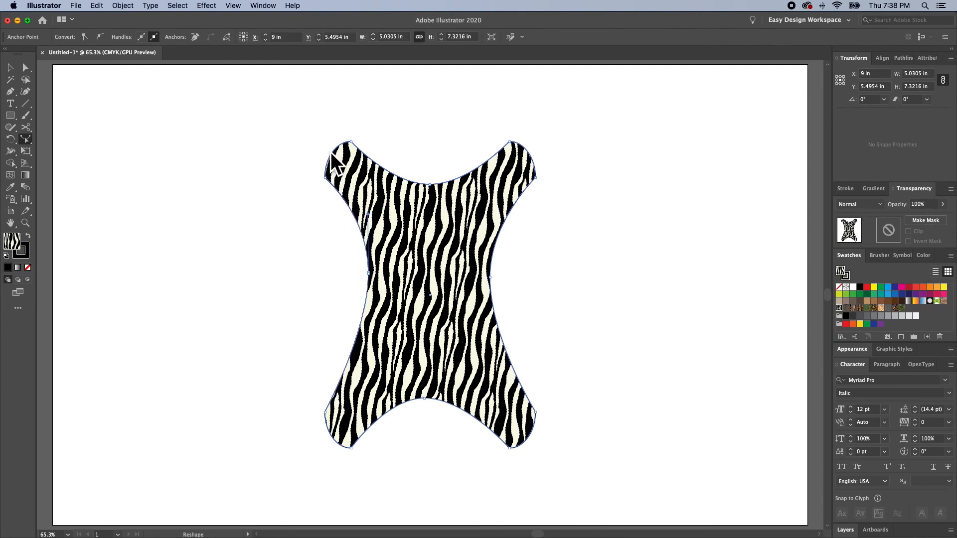
- Dent the four rounded corners of the zebra shape slightly inward so each limb ends in two points
{"action": "left_click_drag", "start_coordinate": [332, 153], "coordinate": [339, 159]}
{"action": "left_click_drag", "start_coordinate": [530, 158], "coordinate": [524, 160]}
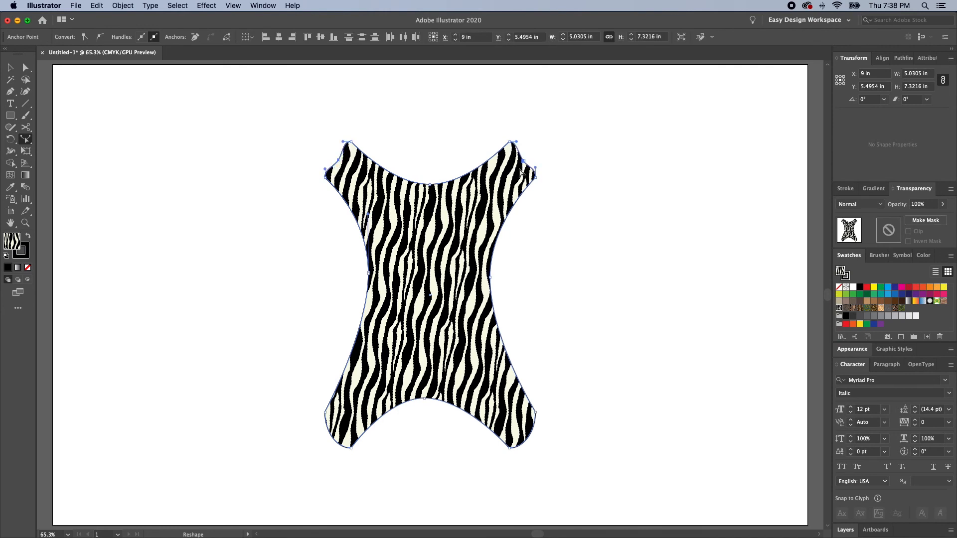
{"action": "left_click", "coordinate": [334, 441]}
{"action": "left_click_drag", "start_coordinate": [335, 439], "coordinate": [348, 429]}
- Refine the side curves near the upper and lower limbs with small inward adjustments and deepen the top edge's curve
{"action": "mouse_move", "coordinate": [350, 367]}
{"action": "left_mouse_down"}
{"action": "mouse_move", "coordinate": [342, 364]}
{"action": "mouse_move", "coordinate": [356, 362]}
{"action": "left_mouse_up"}
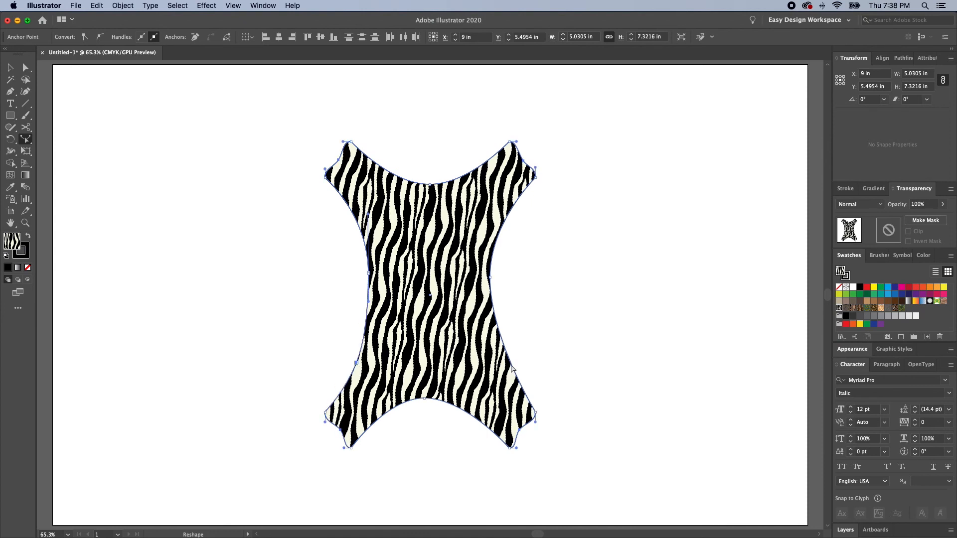
{"action": "left_click_drag", "start_coordinate": [512, 369], "coordinate": [502, 373]}
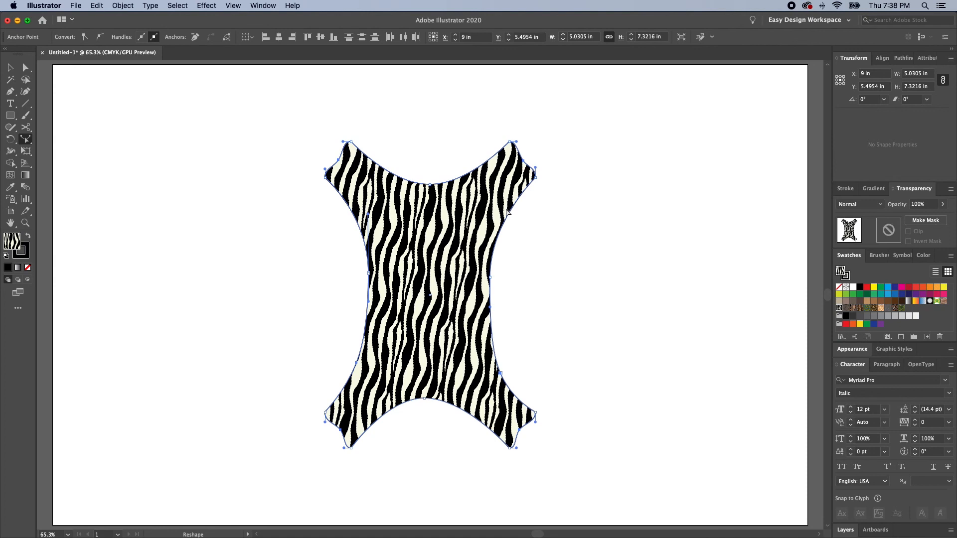
{"action": "left_click", "coordinate": [506, 204]}
{"action": "left_click", "coordinate": [349, 204]}
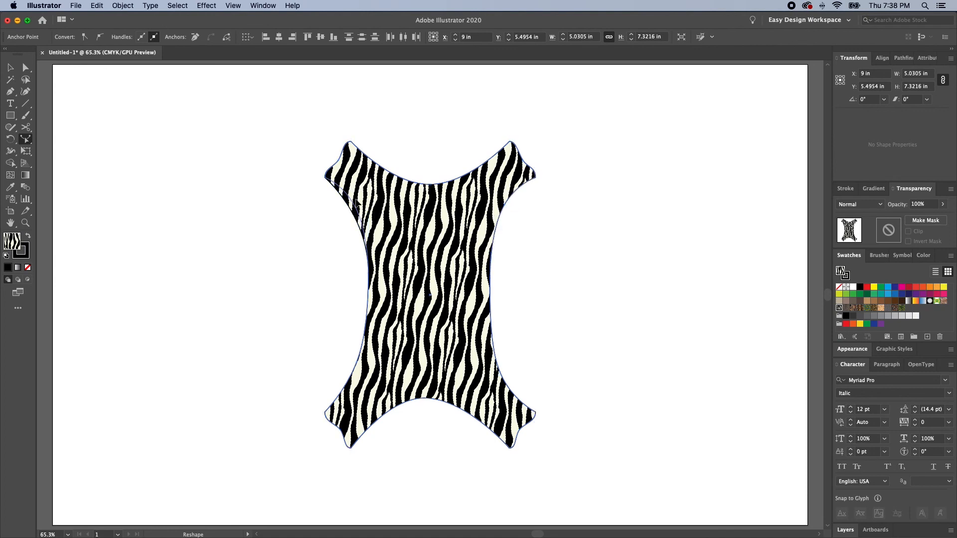
{"action": "left_click_drag", "start_coordinate": [427, 181], "coordinate": [427, 203]}
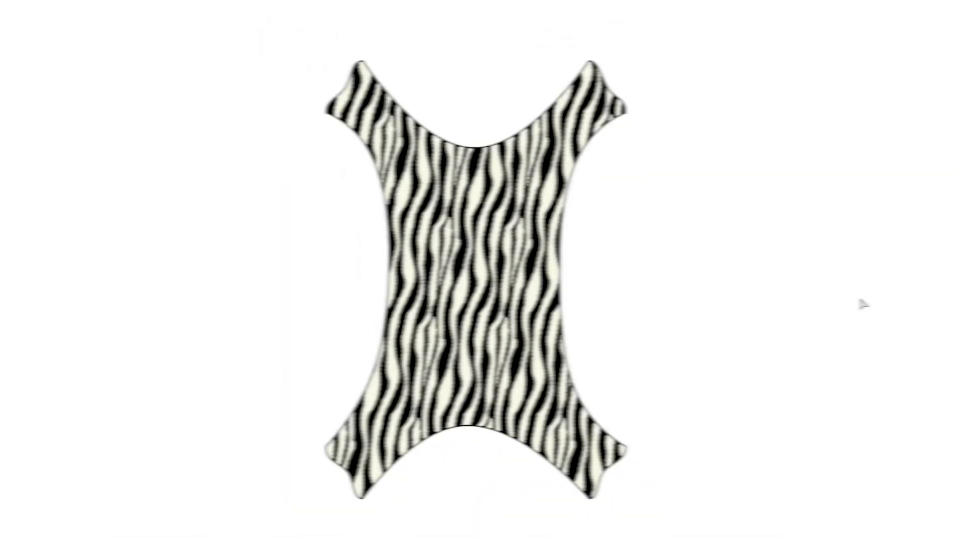